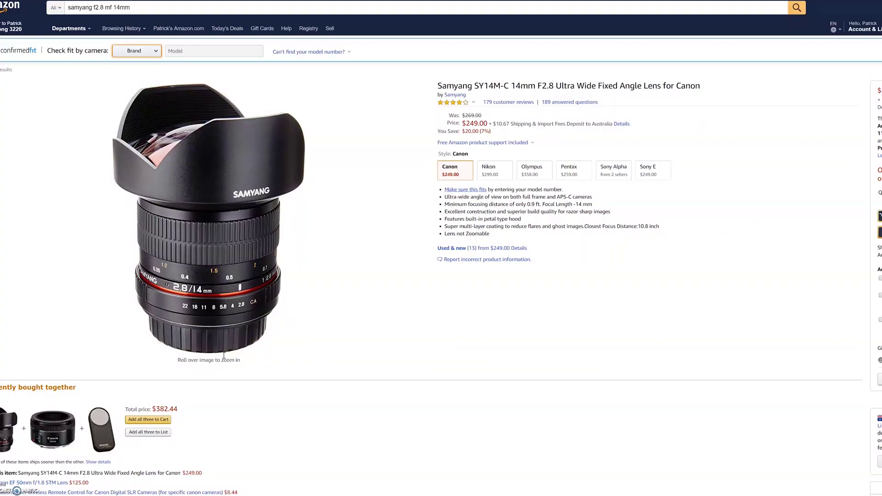
Start typing 'ebay' into the browser address bar, then cancel the entry.
{"action": "mouse_move", "coordinate": [224, 288]}
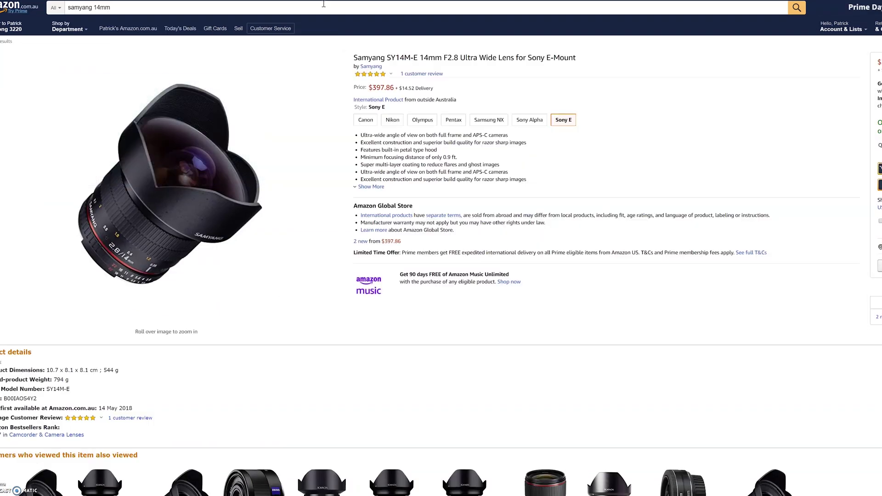
{"action": "key", "text": "ctrl+l"}
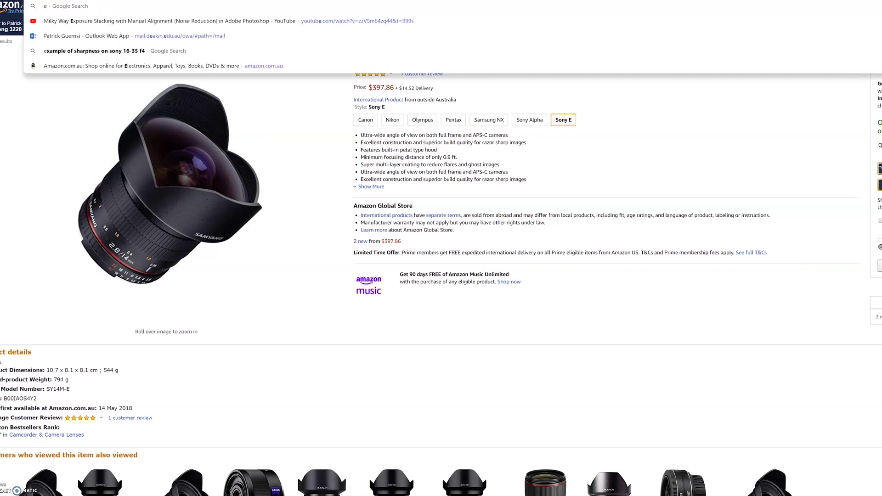
{"action": "type", "text": "ebay"}
{"action": "key", "text": "Escape"}
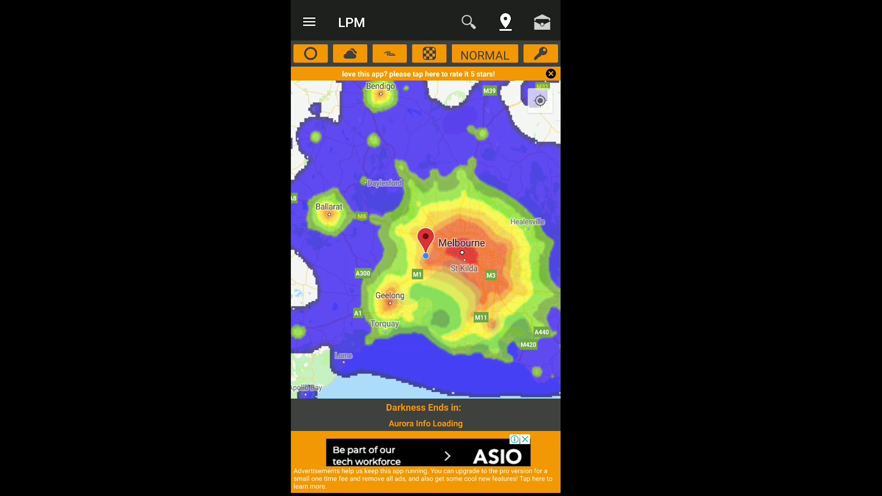
Search the Light Pollution Map for 'Pukes Creek'.
{"action": "left_click", "coordinate": [469, 21]}
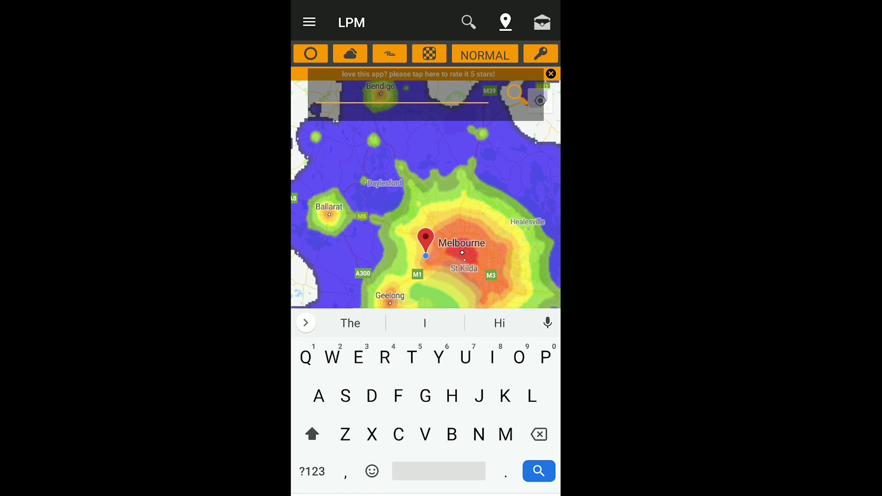
{"action": "type", "text": "Pukes C"}
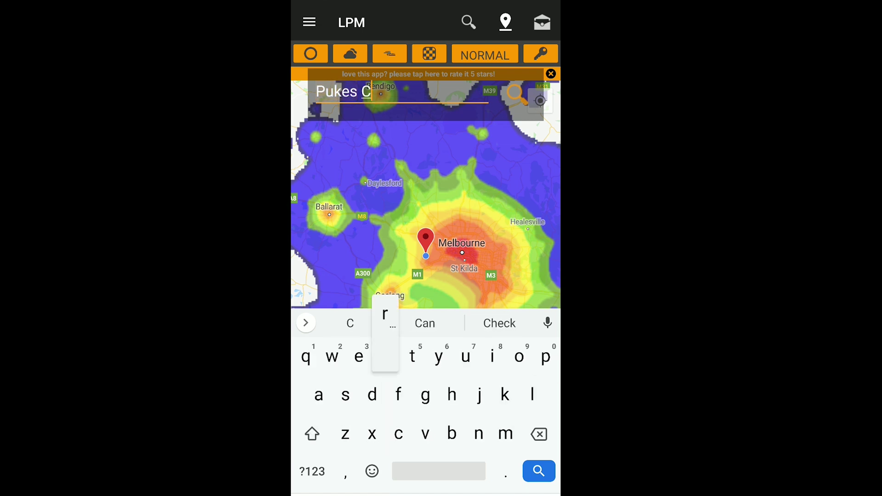
{"action": "type", "text": "reek"}
{"action": "key", "text": "Return"}
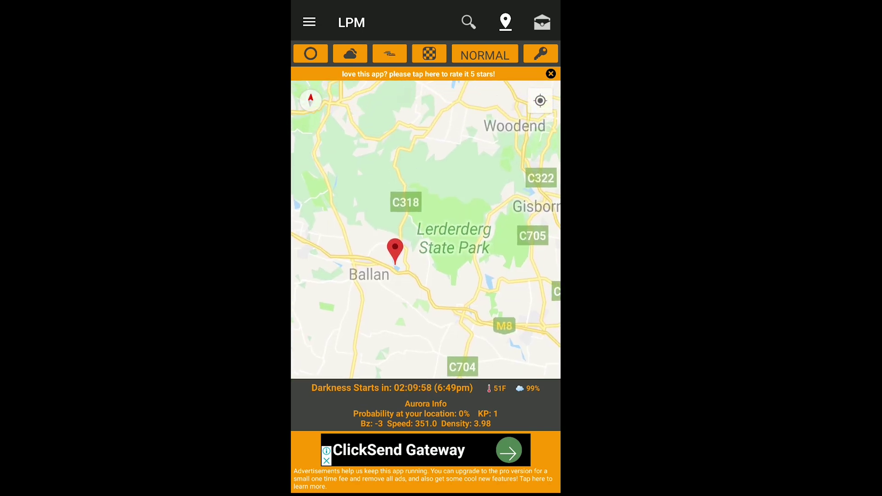
Zoom out and back in on the reservoir pin to check its green zone, then exit the app.
{"action": "scroll", "coordinate": [449, 225], "scroll_direction": "down", "scroll_amount": 3}
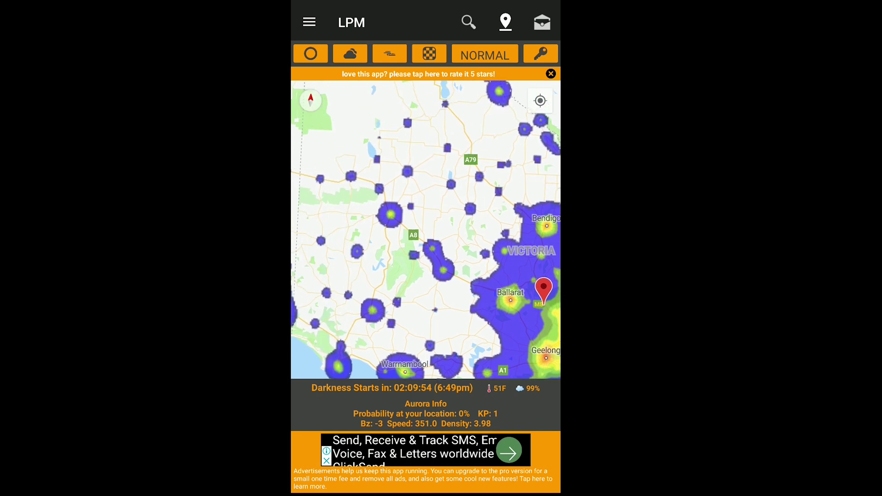
{"action": "scroll", "coordinate": [425, 230], "scroll_direction": "down", "scroll_amount": 3}
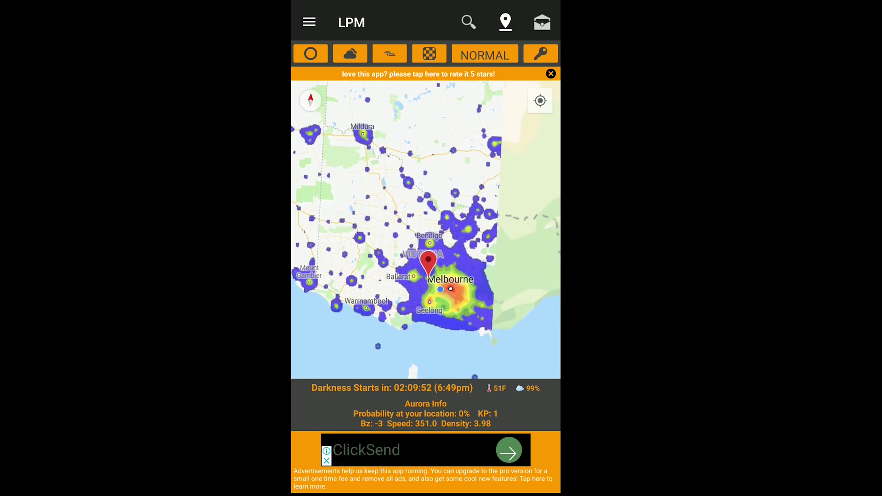
{"action": "scroll", "coordinate": [346, 258], "scroll_direction": "up", "scroll_amount": 2}
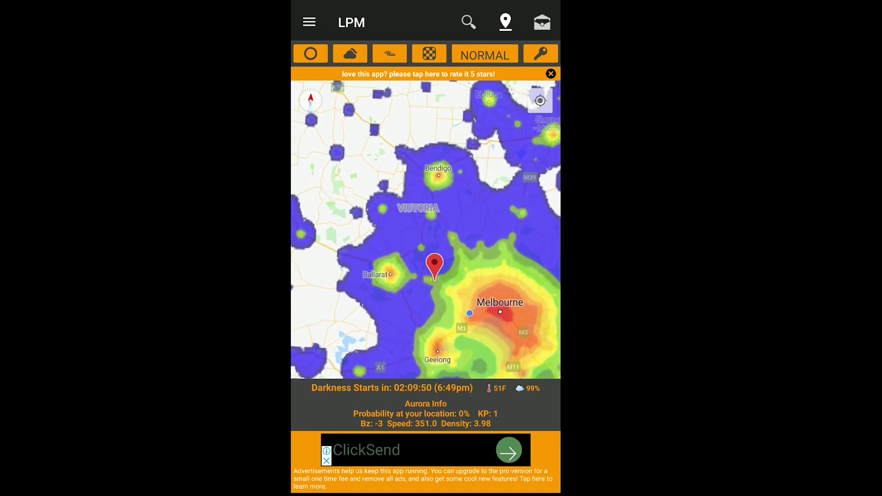
{"action": "scroll", "coordinate": [450, 285], "scroll_direction": "up", "scroll_amount": 5}
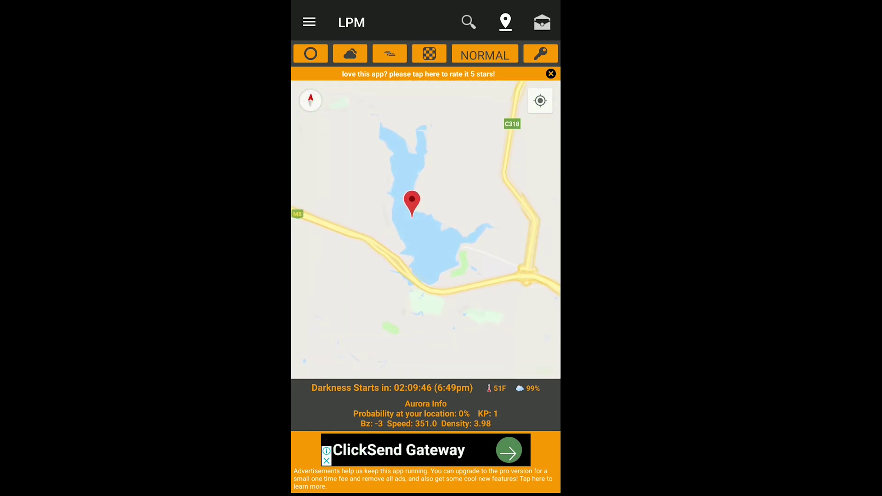
{"action": "scroll", "coordinate": [498, 242], "scroll_direction": "up", "scroll_amount": 2}
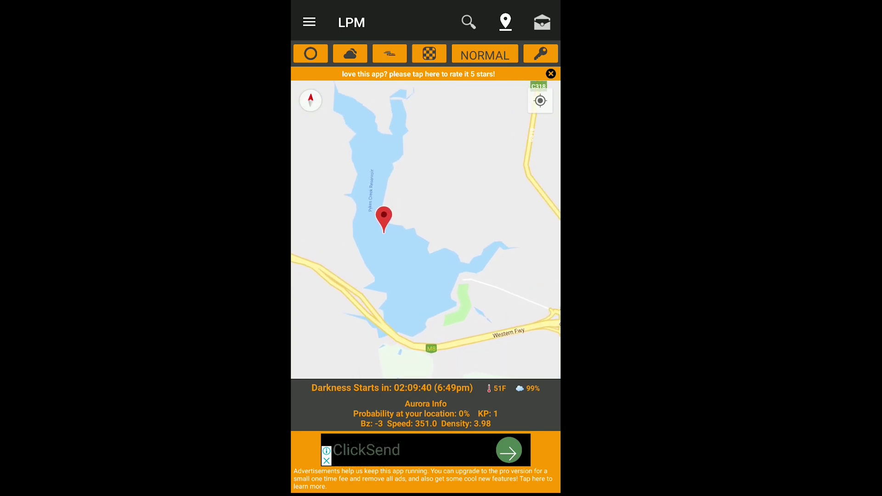
{"action": "scroll", "coordinate": [391, 288], "scroll_direction": "down", "scroll_amount": 2}
{"action": "scroll", "coordinate": [426, 230], "scroll_direction": "down", "scroll_amount": 2}
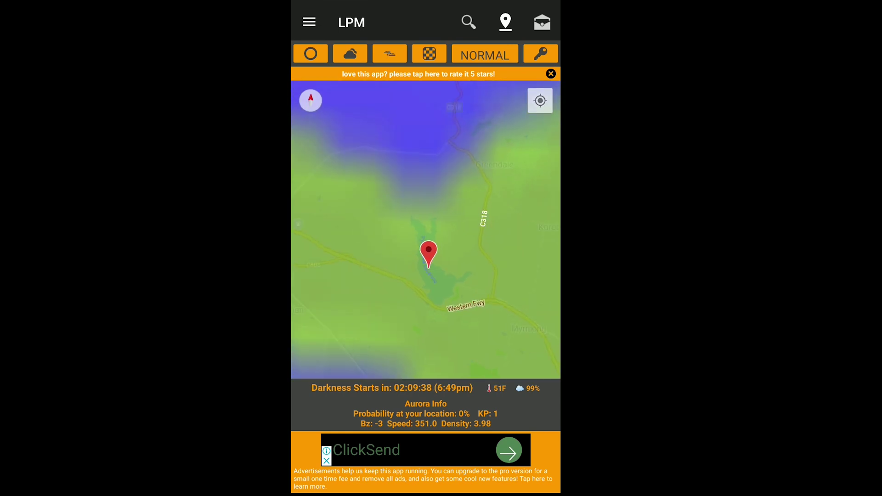
{"action": "key", "text": "super"}
Launch PhotoPills from the Photography folder, open the Planner and drag its time to 8:53 pm.
{"action": "left_click", "coordinate": [426, 256]}
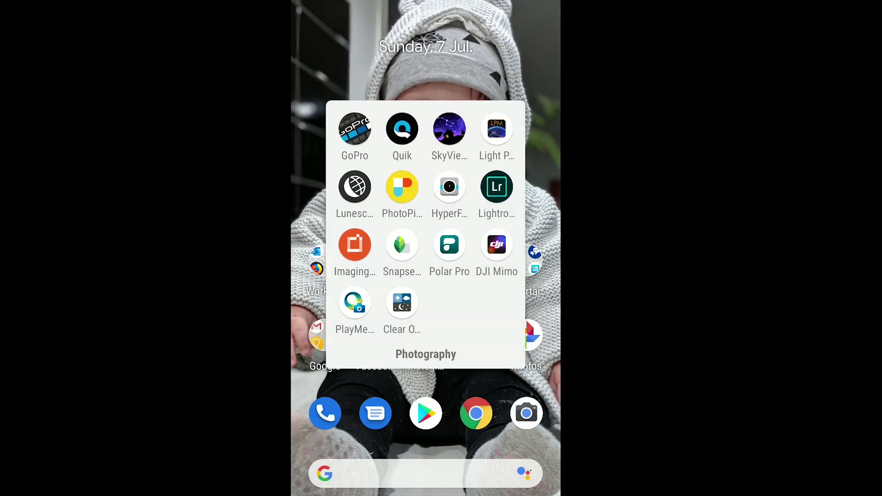
{"action": "left_click", "coordinate": [400, 187]}
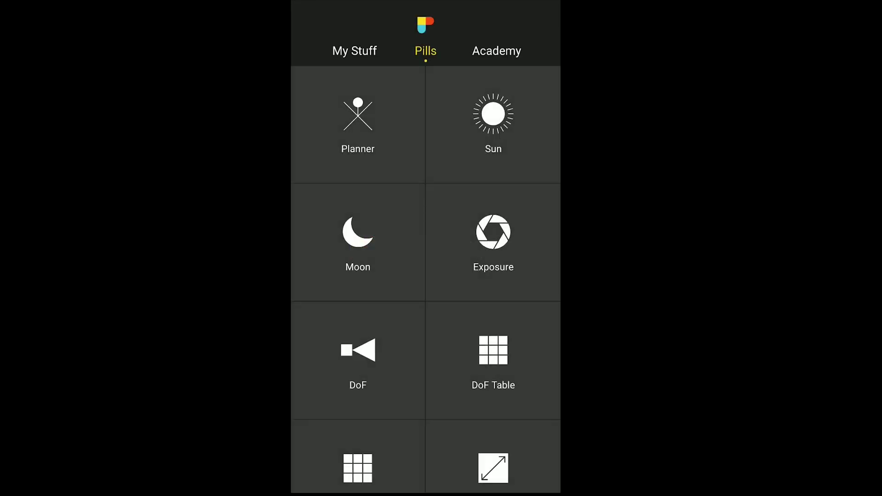
{"action": "left_click", "coordinate": [358, 124]}
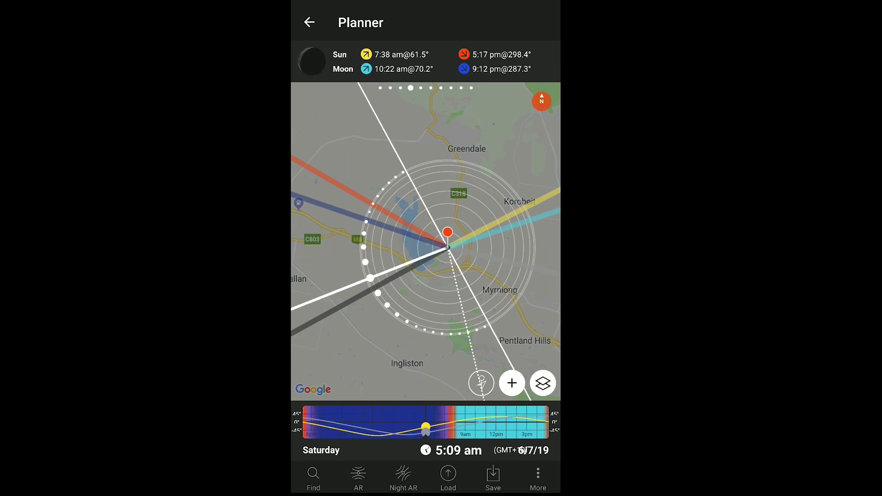
{"action": "left_click_drag", "start_coordinate": [426, 421], "coordinate": [450, 422]}
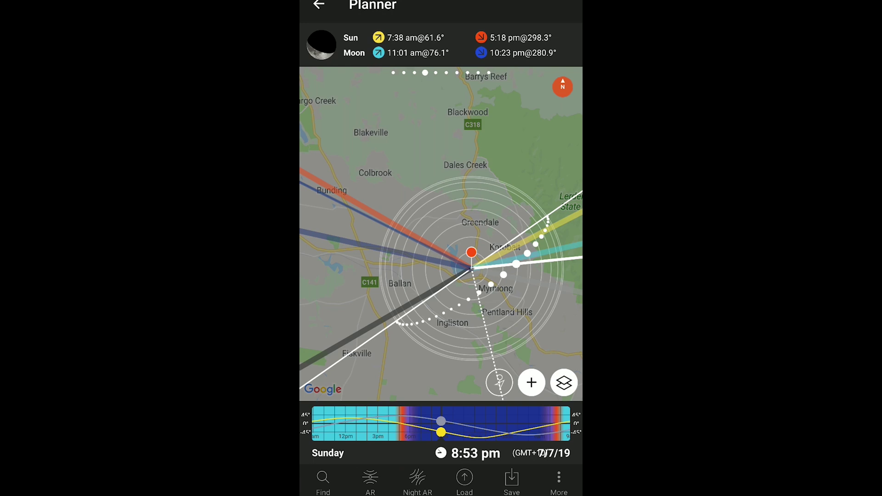
Preview the night sky in PhotoPills' Night AR view.
{"action": "left_click", "coordinate": [418, 482]}
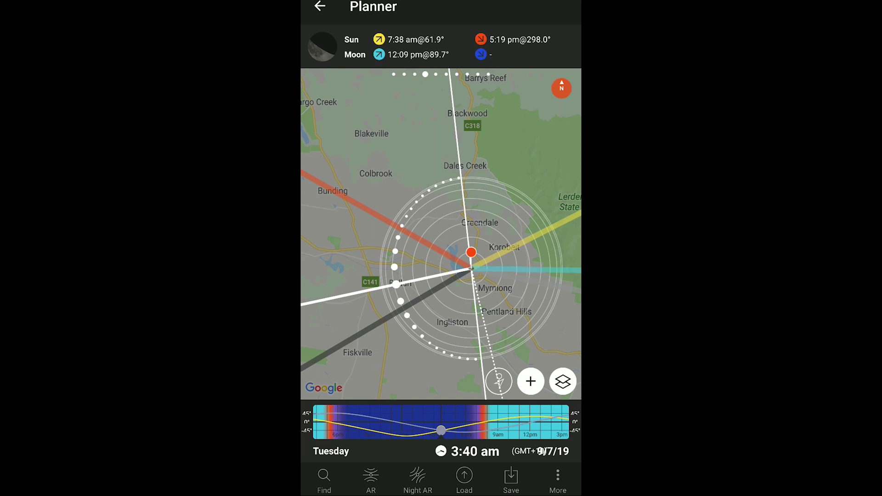
Reset the Planner's date and time to Now from the Date & time settings.
{"action": "left_click_drag", "start_coordinate": [464, 423], "coordinate": [439, 422]}
{"action": "left_click", "coordinate": [475, 451]}
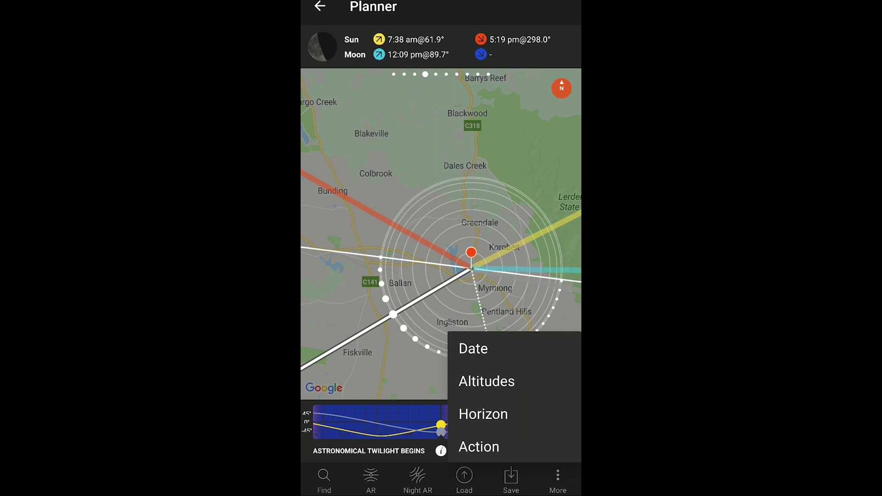
{"action": "left_click", "coordinate": [473, 349]}
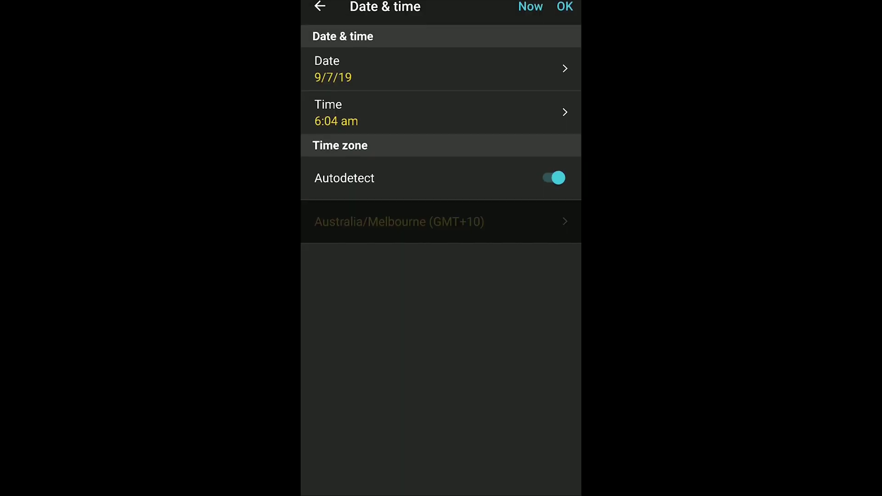
{"action": "left_click", "coordinate": [530, 6]}
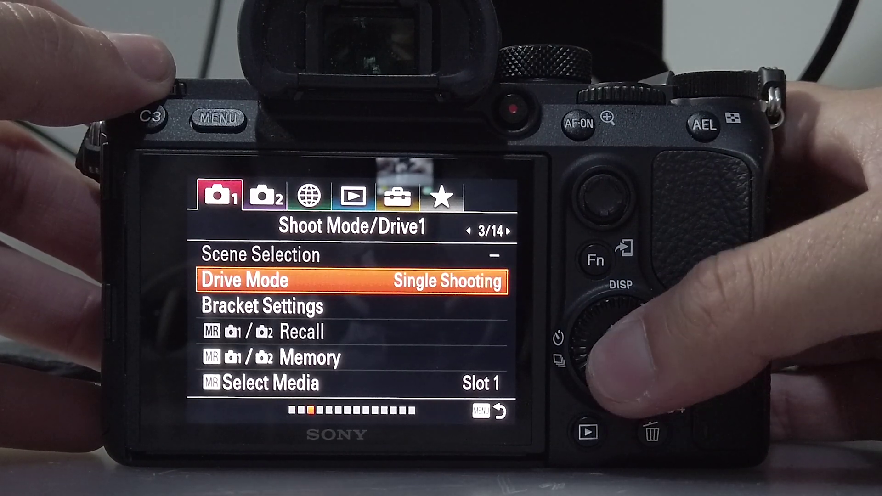
Set Drive Mode to Self-timer: 10 Sec, then move to the AF1 focus settings page.
{"action": "key", "text": "Return"}
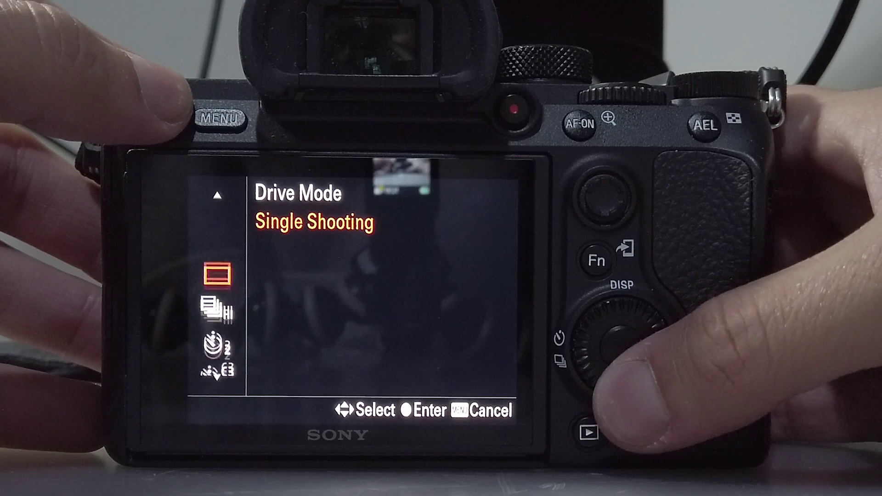
{"action": "key", "text": "Down"}
{"action": "key", "text": "Down"}
{"action": "key", "text": "Down"}
{"action": "key", "text": "Up"}
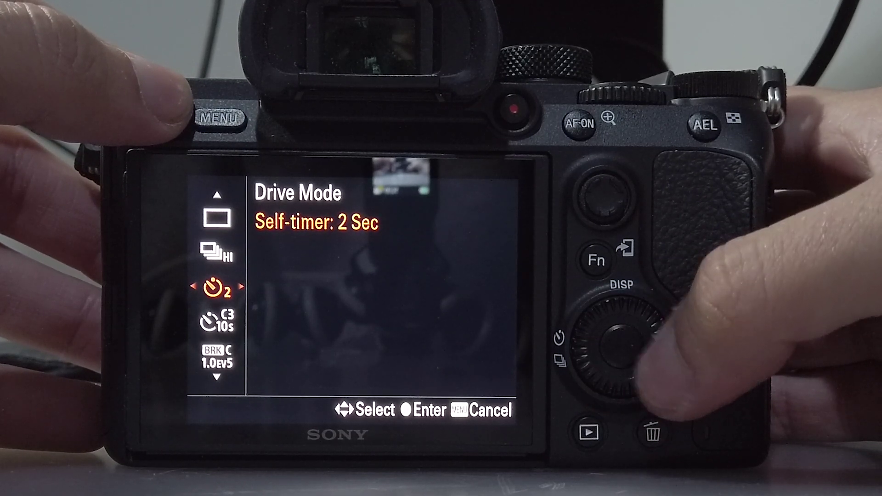
{"action": "key", "text": "Right"}
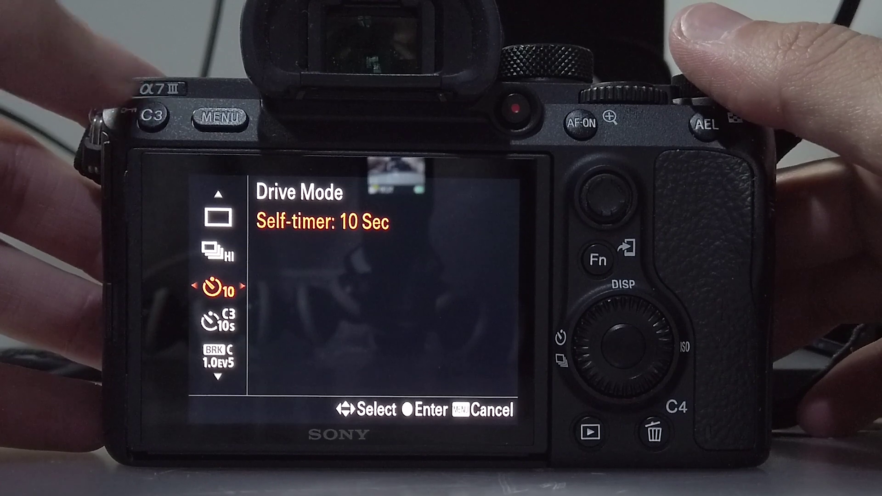
{"action": "key", "text": "Escape"}
{"action": "key", "text": "Right"}
{"action": "key", "text": "Right"}
{"action": "key", "text": "Right"}
{"action": "key", "text": "Down"}
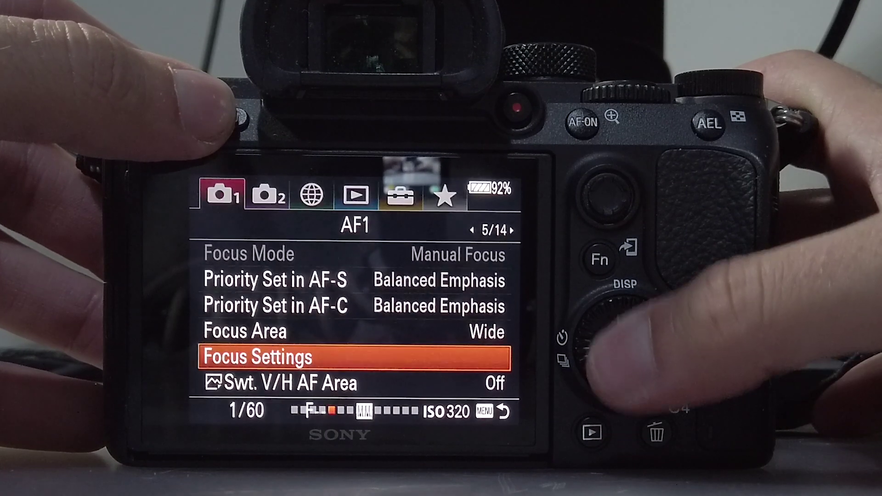
Page to Color/WB/Img. Processing and check the White Balance options.
{"action": "key", "text": "Return"}
{"action": "key", "text": "Escape"}
{"action": "key", "text": "Right"}
{"action": "key", "text": "Right"}
{"action": "key", "text": "Right"}
{"action": "key", "text": "Right"}
{"action": "key", "text": "Right"}
{"action": "key", "text": "Right"}
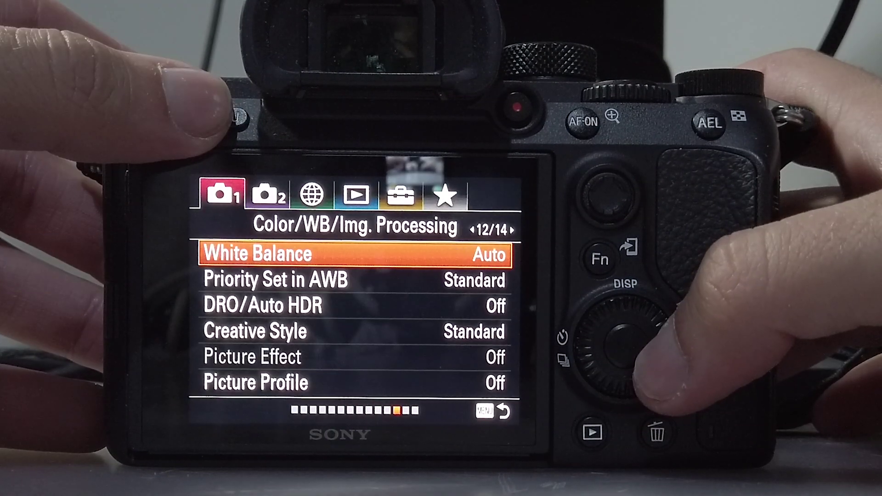
{"action": "key", "text": "Return"}
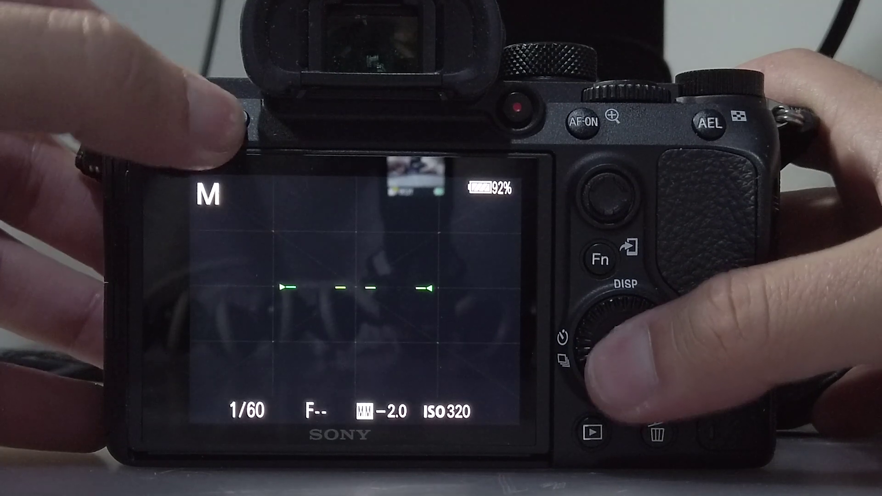
{"action": "key", "text": "Escape"}
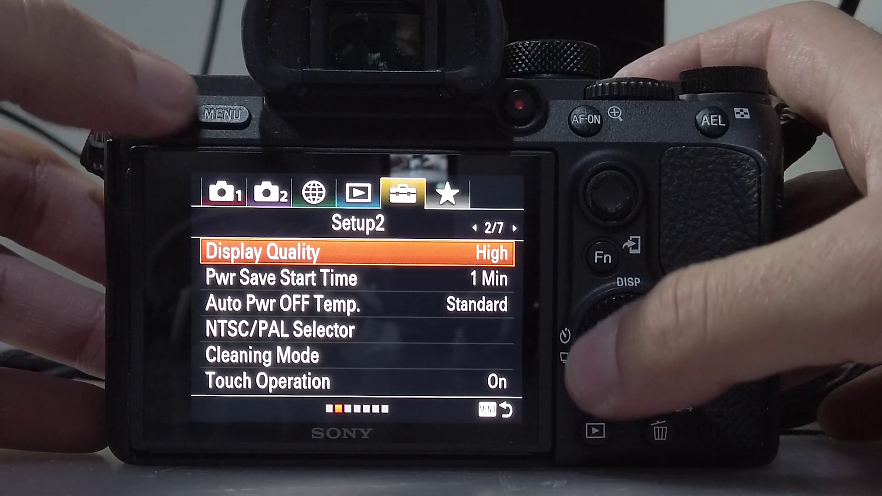
Move down the Setup2 list and keep Touch Operation set to On.
{"action": "key", "text": "Down"}
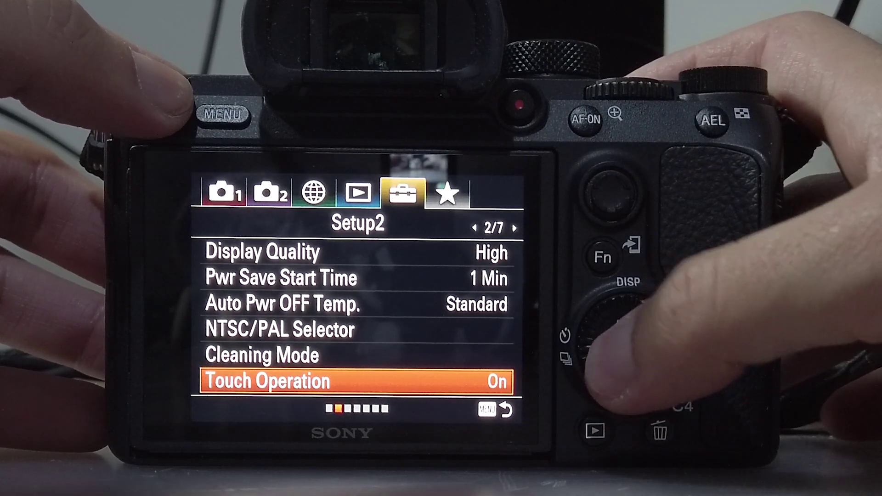
{"action": "key", "text": "Return"}
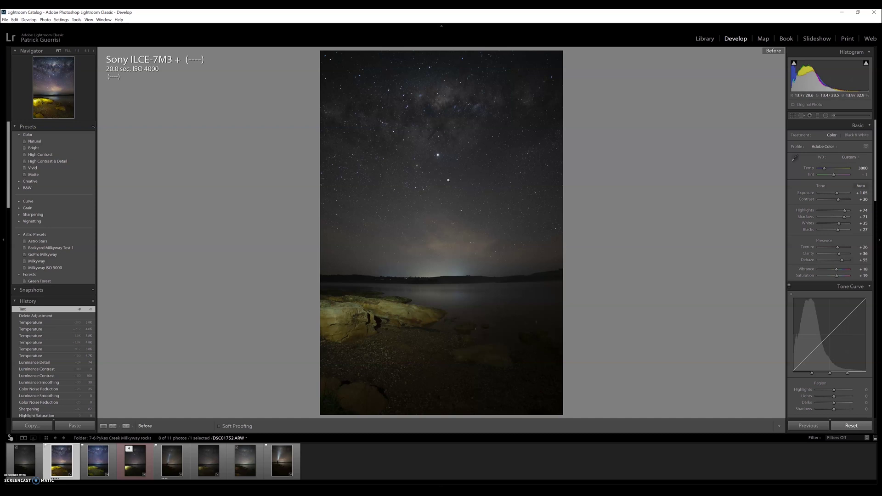
Toggle Before/After on the Milky Way rocks edit, then select the third filmstrip photo.
{"action": "key", "text": "backslash"}
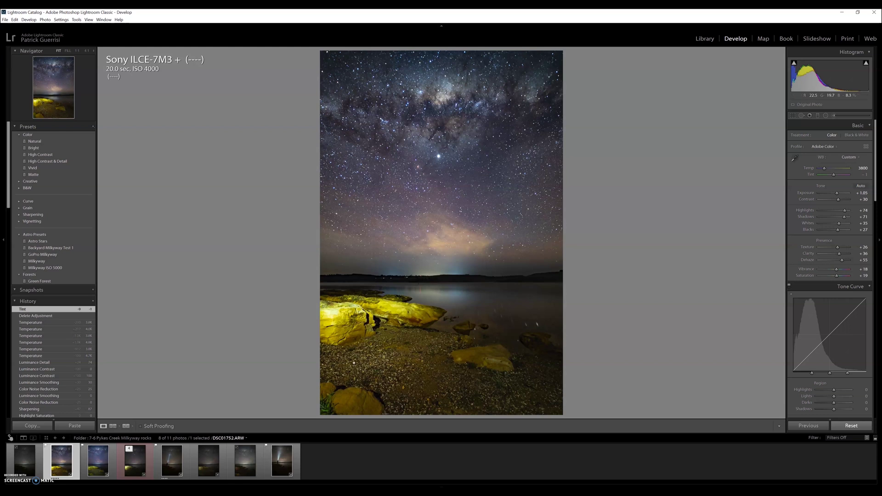
{"action": "key", "text": "Right"}
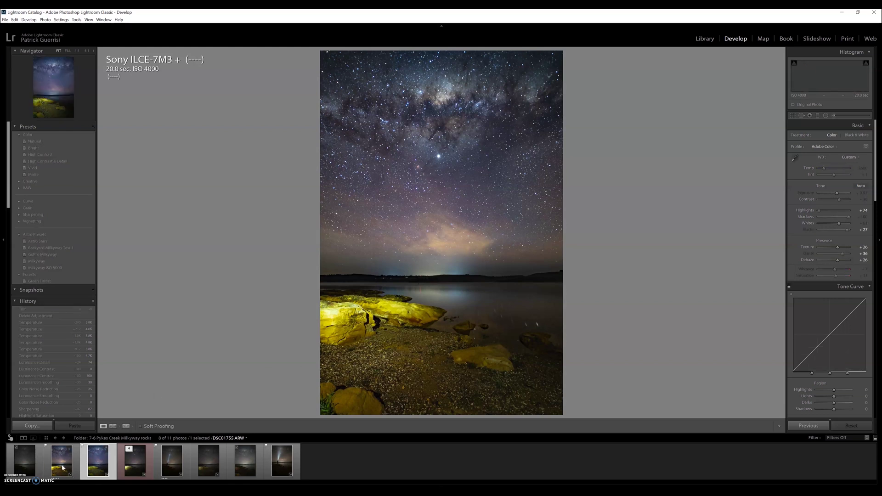
{"action": "key", "text": "Left"}
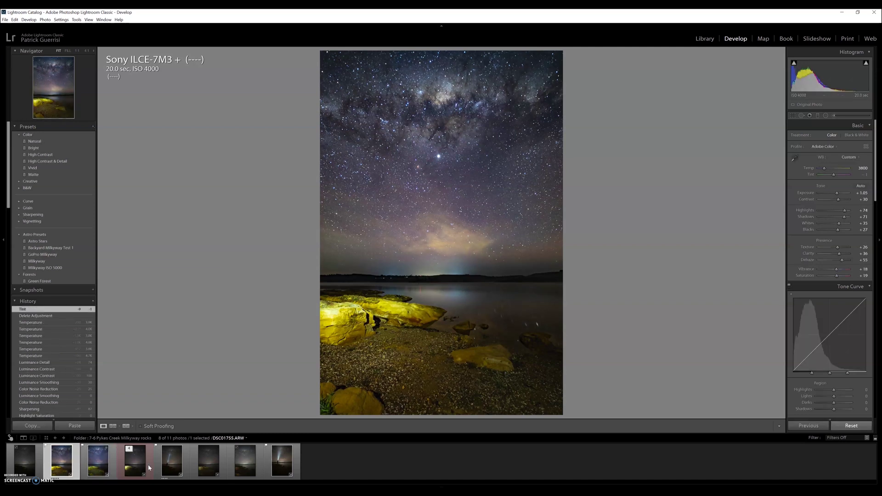
{"action": "left_click", "coordinate": [98, 461]}
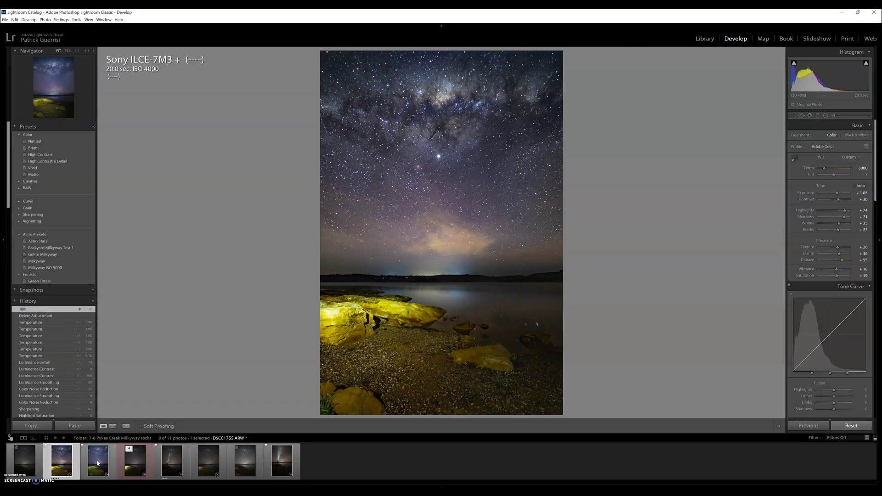
Open the next unedited Milky Way raw at 1:1 and push Vibrance and Saturation to +100.
{"action": "left_click", "coordinate": [201, 467]}
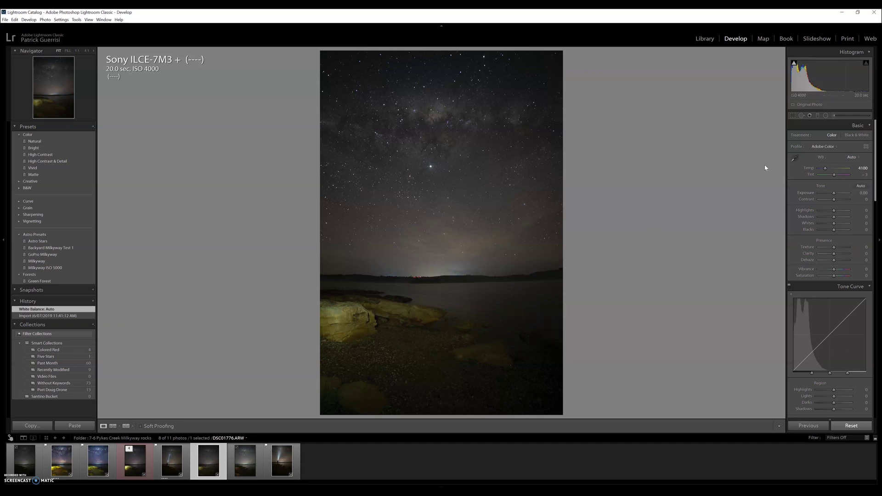
{"action": "left_click_drag", "start_coordinate": [766, 168], "coordinate": [700, 270]}
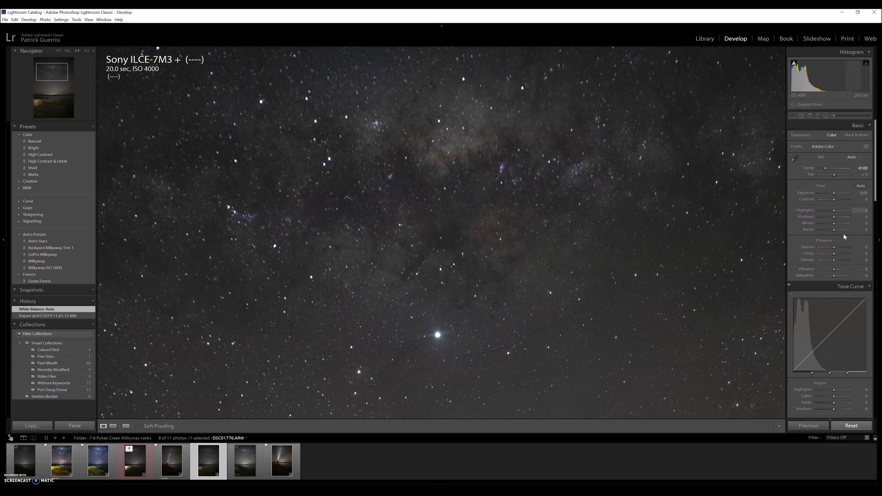
{"action": "left_click_drag", "start_coordinate": [834, 269], "coordinate": [854, 270]}
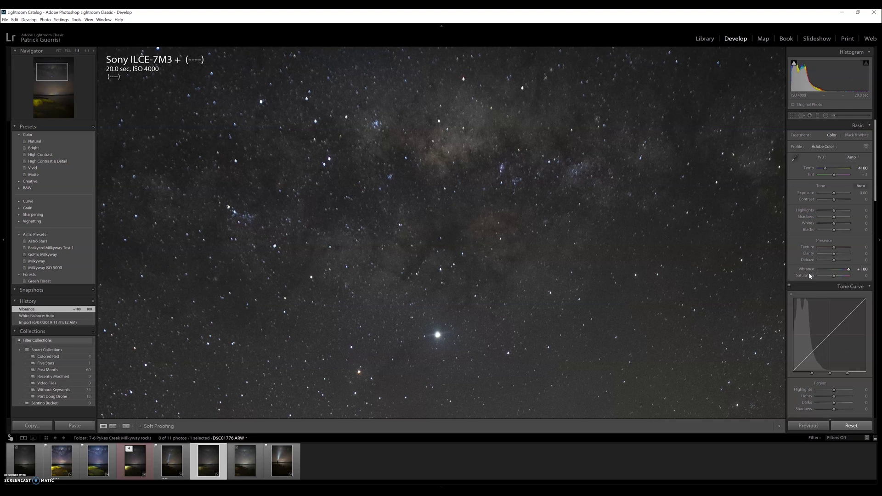
{"action": "left_click_drag", "start_coordinate": [834, 278], "coordinate": [854, 276]}
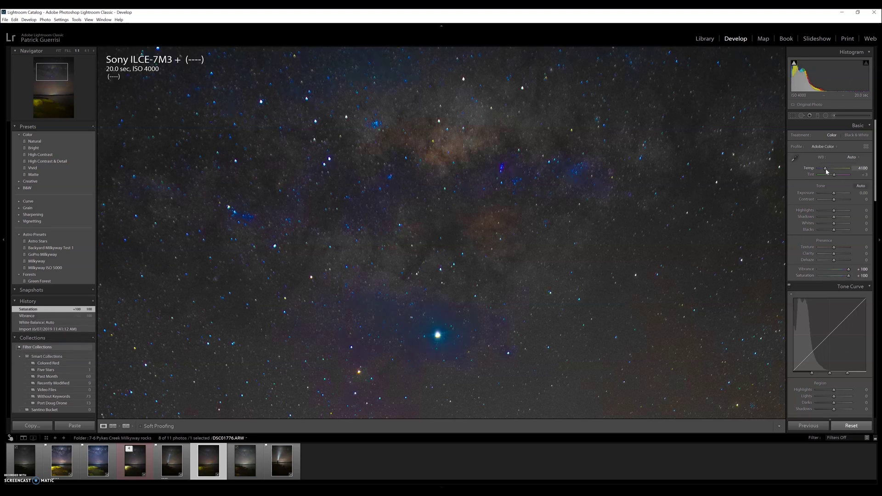
Set Temp to about 4093 and fine-tune Tint, checking colours at fit and 1:1 views.
{"action": "left_click_drag", "start_coordinate": [827, 171], "coordinate": [826, 171]}
{"action": "left_click_drag", "start_coordinate": [827, 171], "coordinate": [827, 171]}
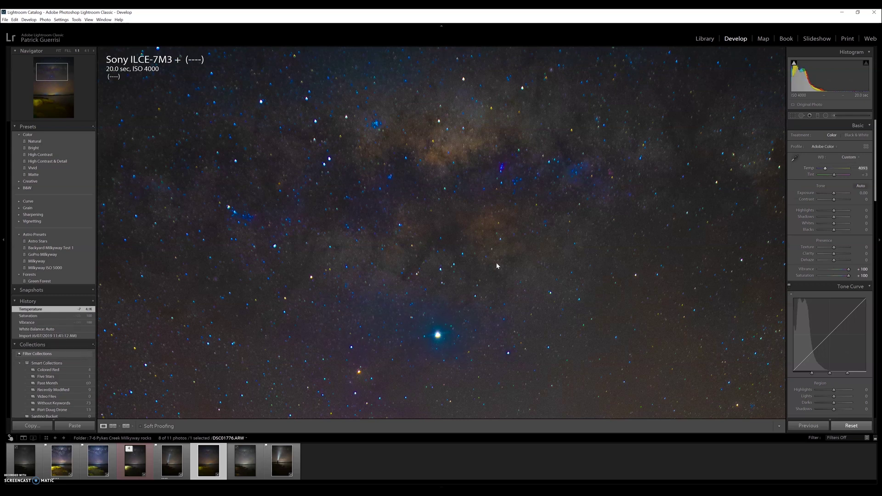
{"action": "left_click", "coordinate": [539, 238]}
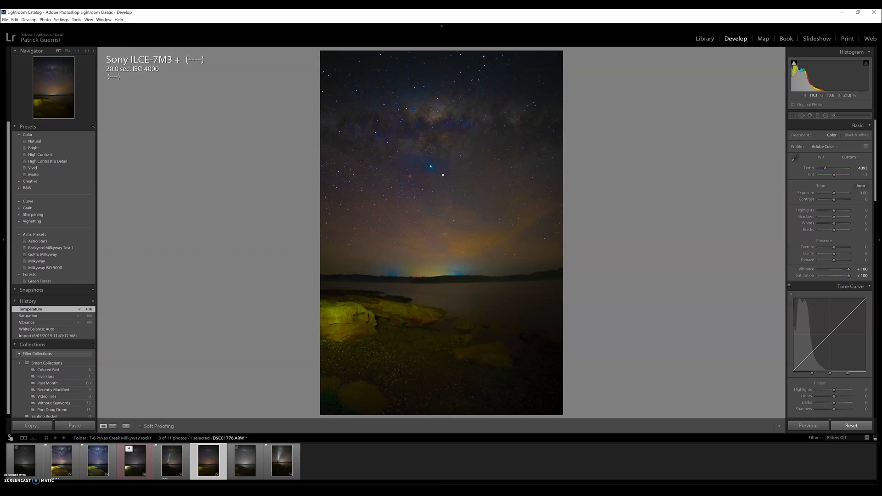
{"action": "left_click", "coordinate": [450, 190]}
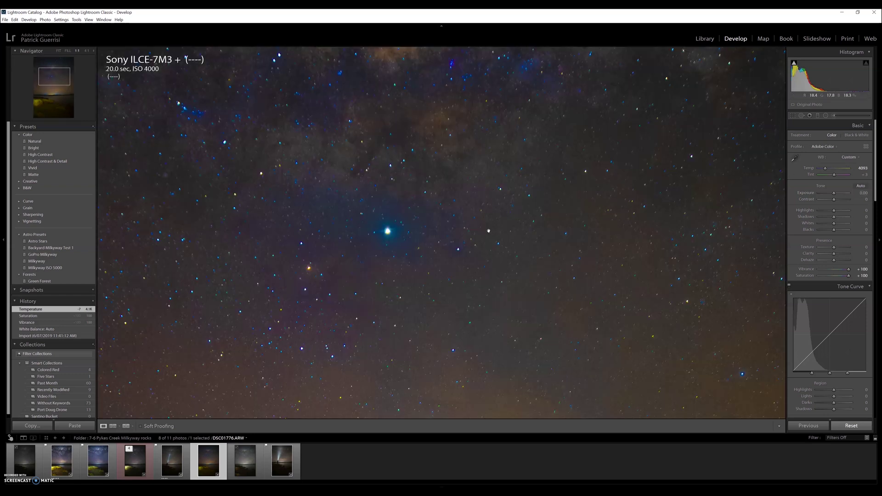
{"action": "left_click", "coordinate": [776, 180]}
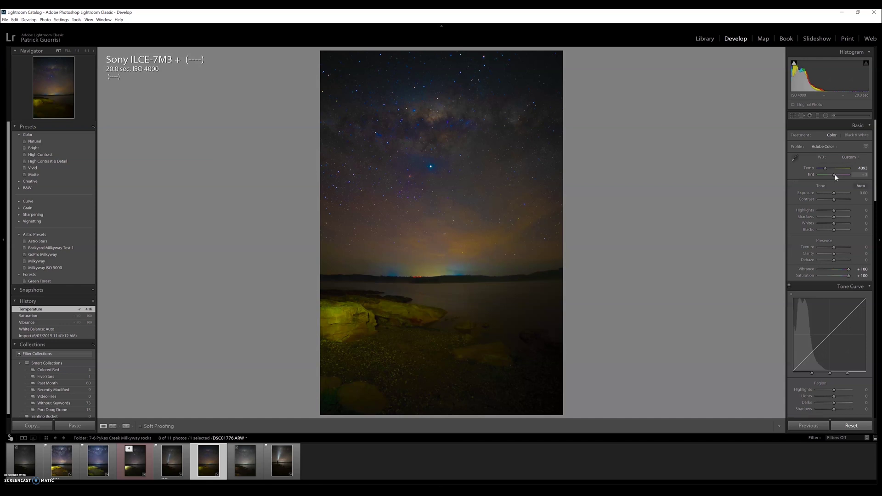
{"action": "left_click_drag", "start_coordinate": [836, 175], "coordinate": [835, 175]}
{"action": "left_click_drag", "start_coordinate": [835, 175], "coordinate": [836, 175]}
{"action": "scroll", "coordinate": [836, 175], "scroll_direction": "down", "scroll_amount": 2}
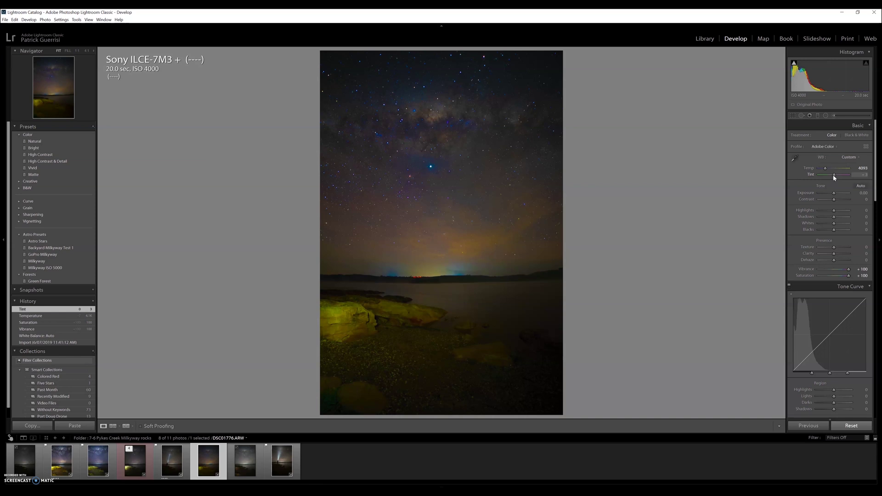
{"action": "scroll", "coordinate": [834, 177], "scroll_direction": "down", "scroll_amount": 4}
{"action": "scroll", "coordinate": [834, 178], "scroll_direction": "up", "scroll_amount": 4}
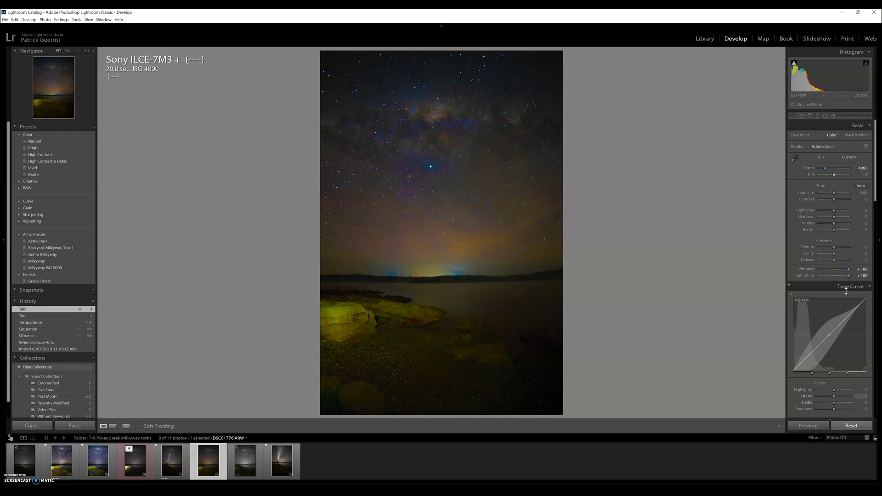
Reset Vibrance and Saturation to 0 and check the upper sky at 1:1.
{"action": "double_click", "coordinate": [806, 269]}
{"action": "double_click", "coordinate": [805, 275]}
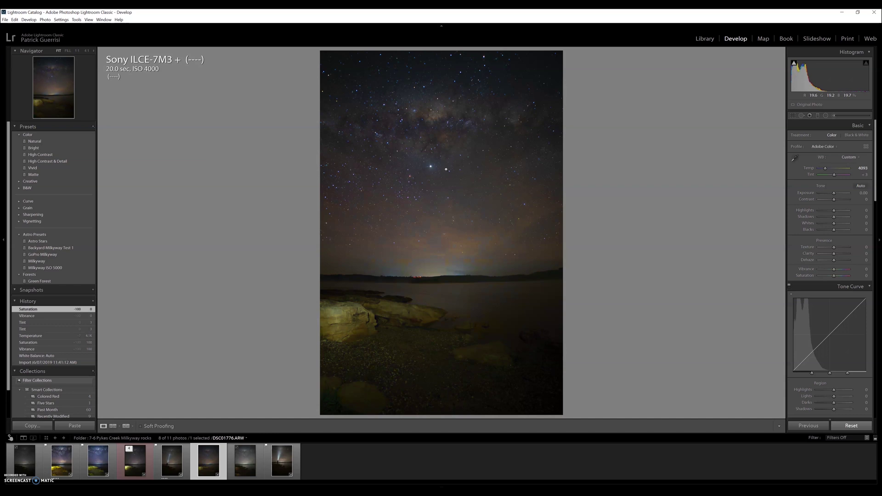
{"action": "left_click", "coordinate": [429, 152]}
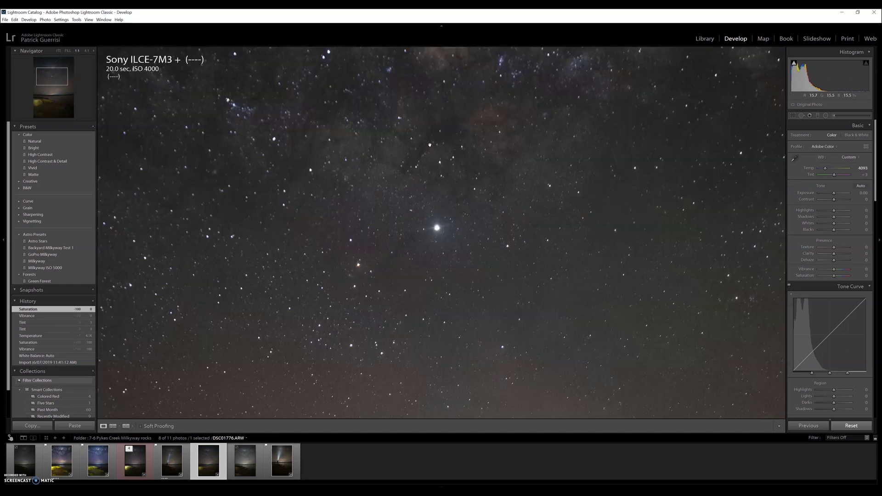
{"action": "left_click", "coordinate": [430, 145]}
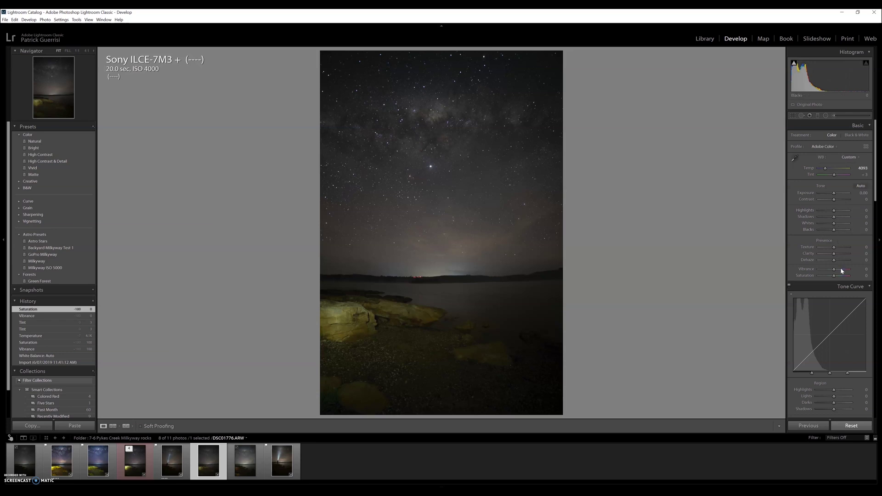
Add Clarity +77, Texture +32 and Exposure +0.58 to bring out the stars.
{"action": "left_click_drag", "start_coordinate": [837, 254], "coordinate": [841, 255]}
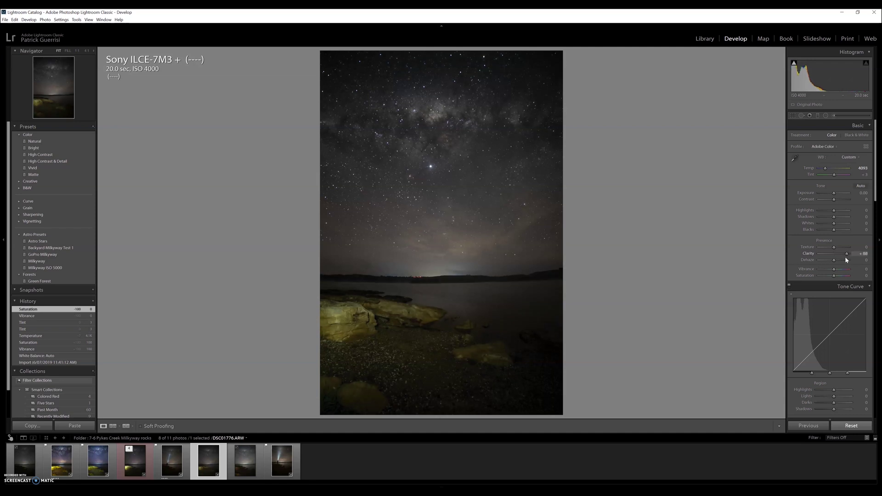
{"action": "left_click_drag", "start_coordinate": [847, 260], "coordinate": [843, 252]}
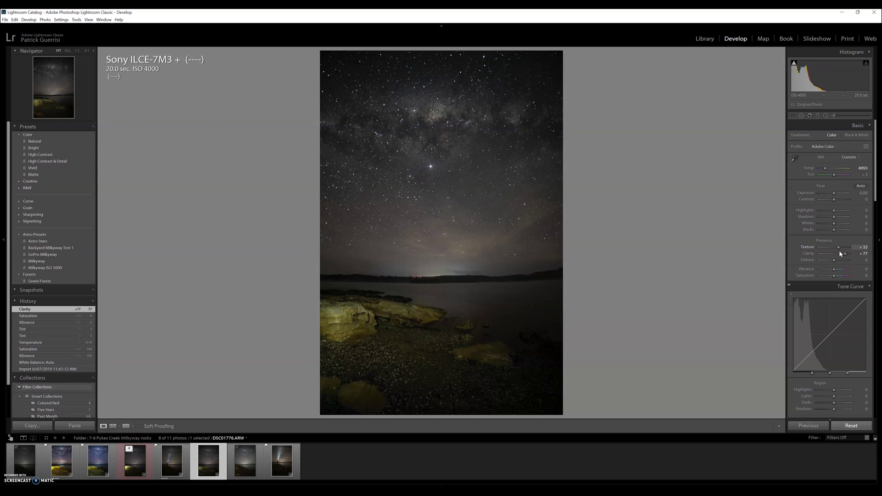
{"action": "left_click_drag", "start_coordinate": [839, 250], "coordinate": [839, 250]}
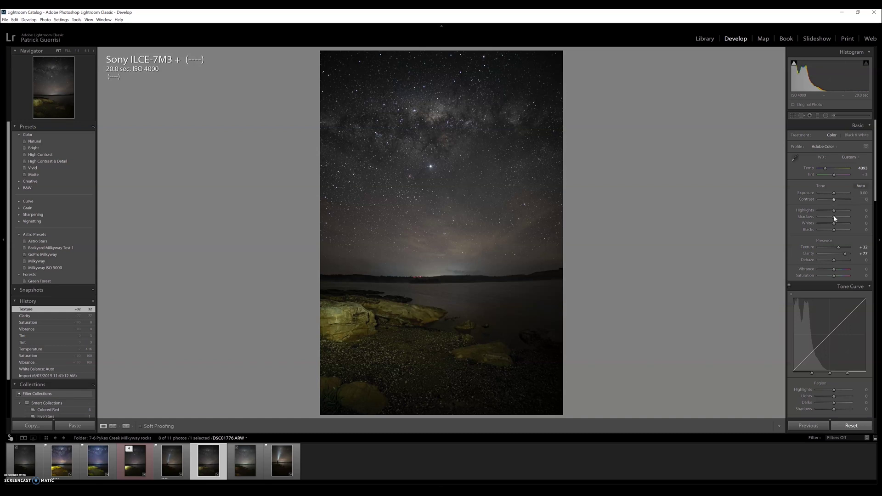
{"action": "left_click_drag", "start_coordinate": [835, 194], "coordinate": [841, 225]}
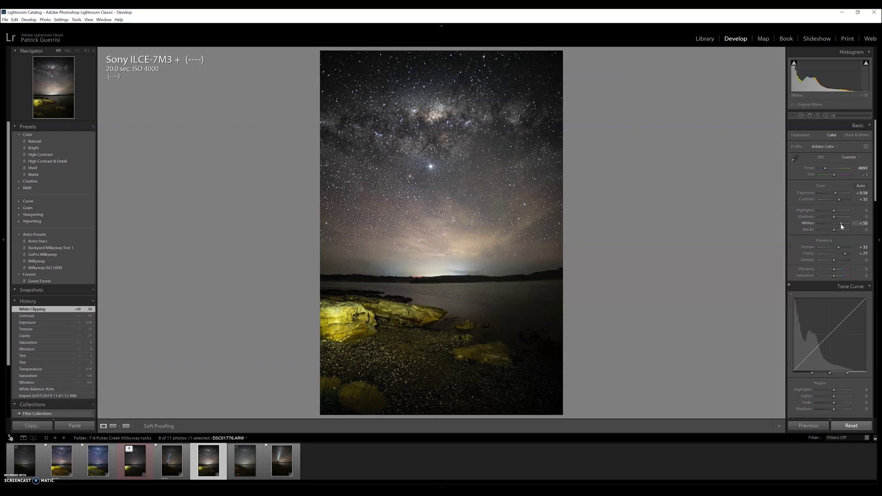
In the Basic panel, set Whites +46, Shadows +72 and Highlights +47.
{"action": "left_click_drag", "start_coordinate": [842, 224], "coordinate": [840, 224]}
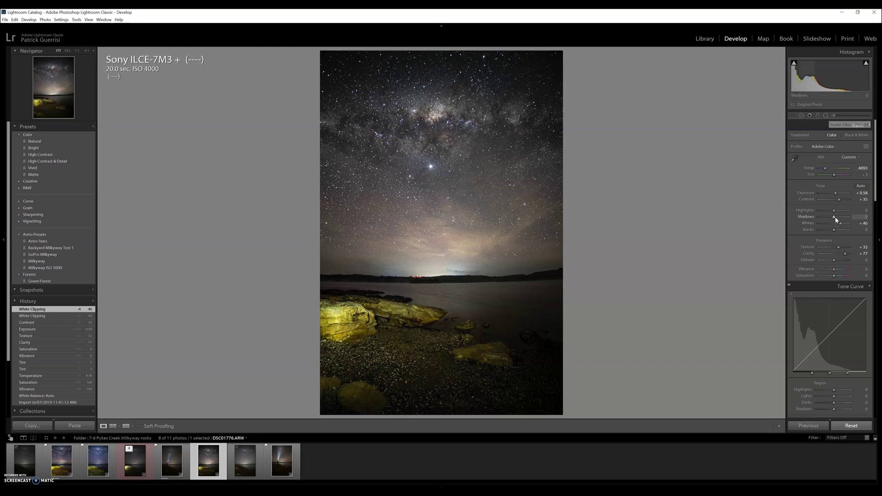
{"action": "mouse_move", "coordinate": [835, 217]}
{"action": "left_mouse_down"}
{"action": "mouse_move", "coordinate": [862, 222]}
{"action": "mouse_move", "coordinate": [836, 219]}
{"action": "mouse_move", "coordinate": [845, 225]}
{"action": "left_mouse_up"}
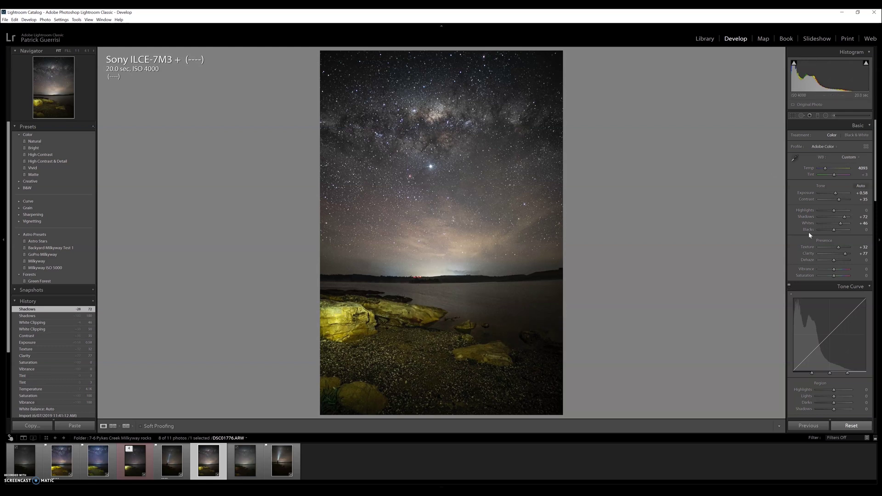
{"action": "mouse_move", "coordinate": [835, 210]}
{"action": "left_mouse_down"}
{"action": "mouse_move", "coordinate": [845, 217]}
{"action": "mouse_move", "coordinate": [825, 217]}
{"action": "mouse_move", "coordinate": [842, 223]}
{"action": "mouse_move", "coordinate": [837, 197]}
{"action": "left_mouse_up"}
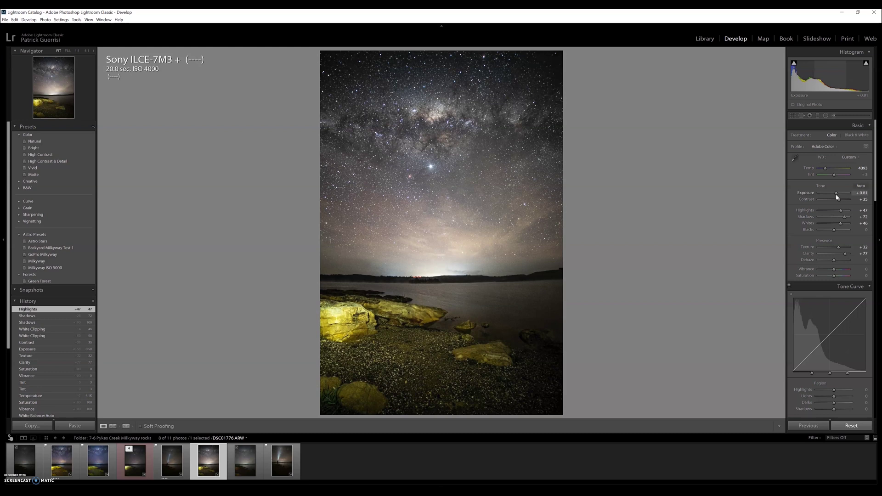
Raise Exposure to +0.81, add Dehaze +18, Vibrance +22 and Saturation +38, checking stars at 1:1.
{"action": "left_click_drag", "start_coordinate": [837, 197], "coordinate": [837, 195]}
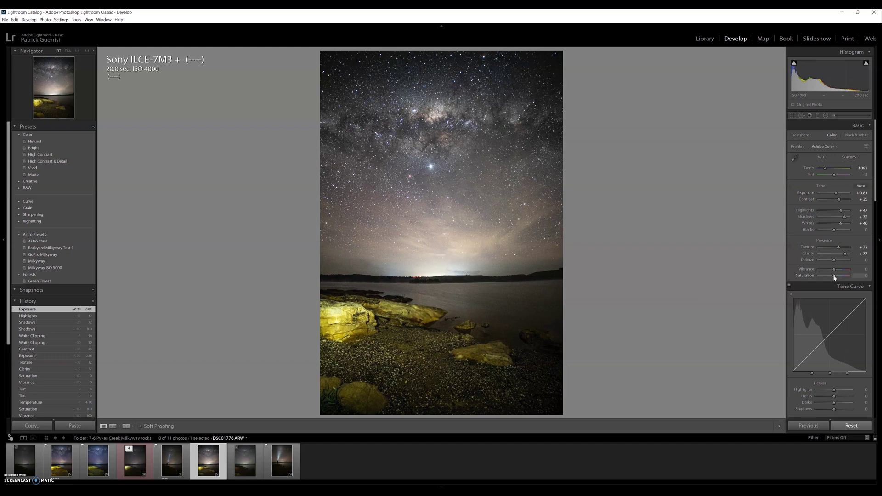
{"action": "left_click_drag", "start_coordinate": [834, 261], "coordinate": [837, 260]}
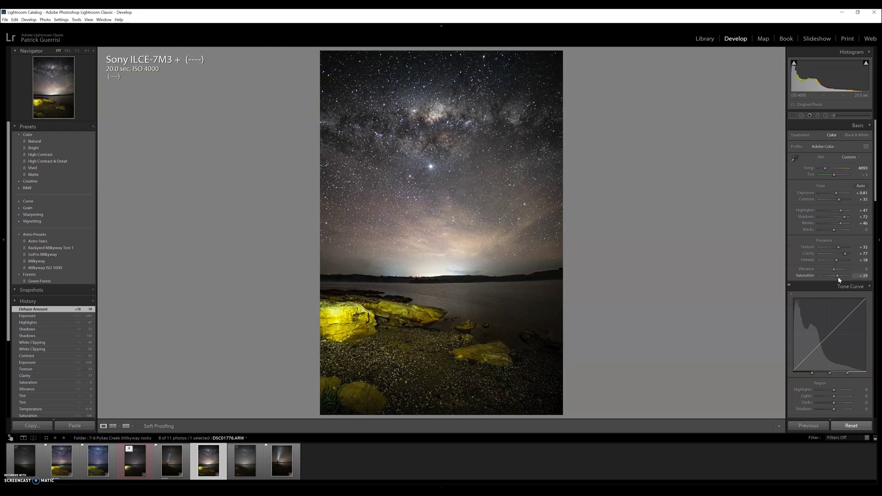
{"action": "left_click_drag", "start_coordinate": [838, 279], "coordinate": [840, 276]}
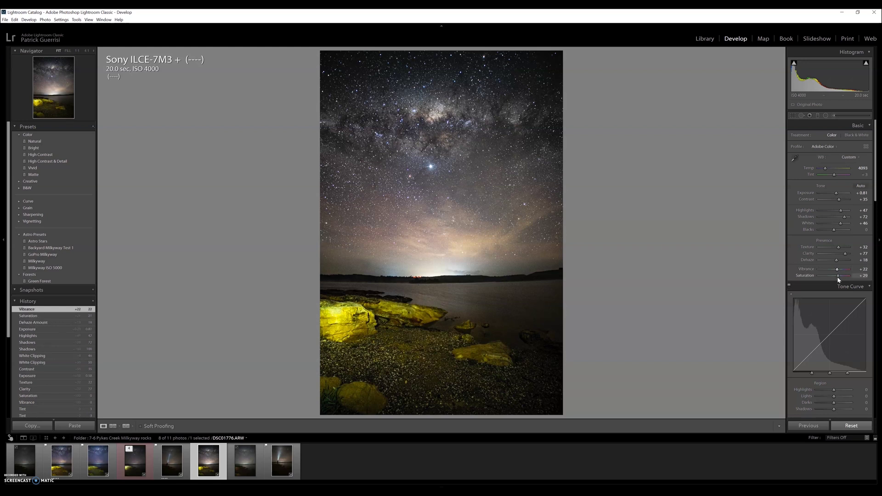
{"action": "left_click", "coordinate": [430, 141]}
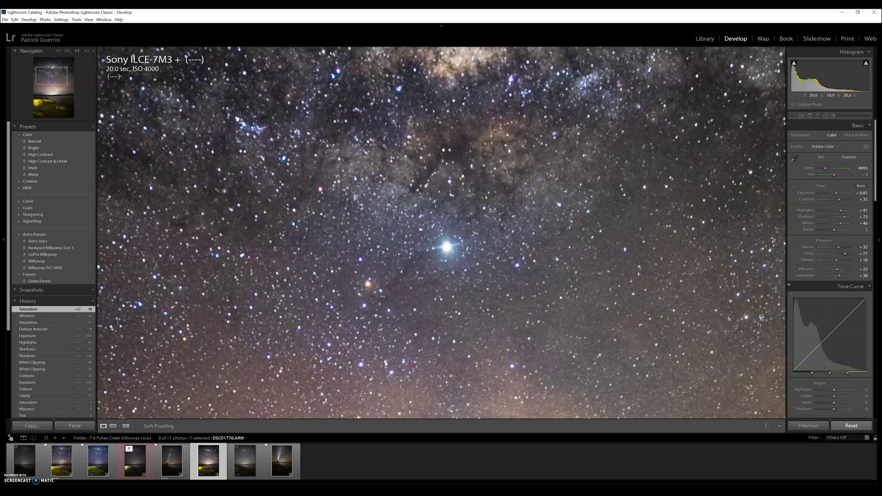
{"action": "left_click", "coordinate": [462, 246]}
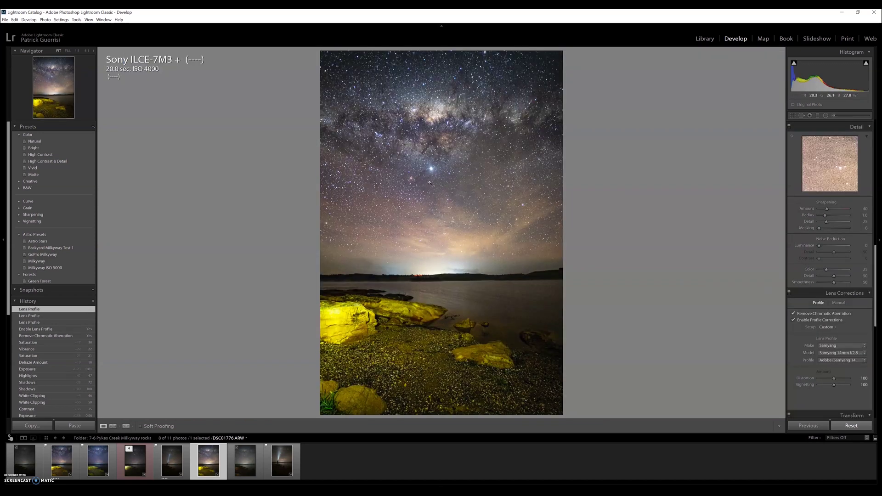
Darken the lake and foreground rocks with a graduated filter: Exposure -0.96, Highlights -75.
{"action": "left_click_drag", "start_coordinate": [876, 309], "coordinate": [875, 339]}
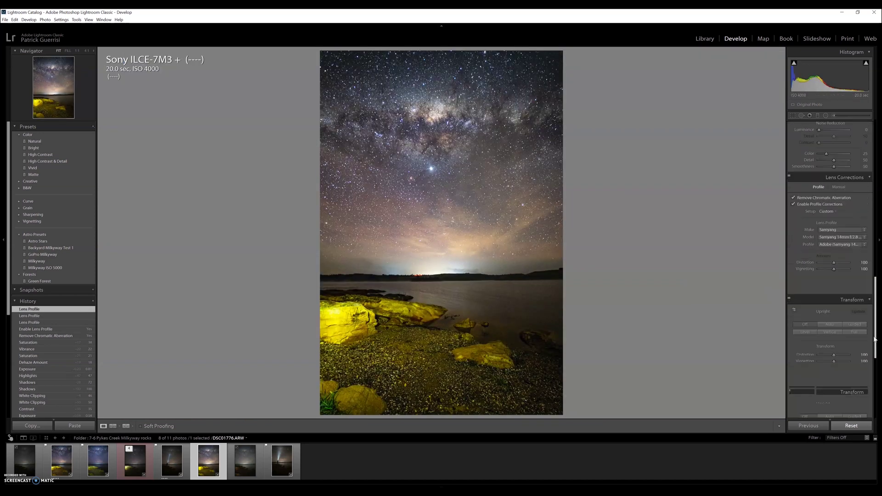
{"action": "scroll", "coordinate": [804, 133], "scroll_direction": "up", "scroll_amount": 10}
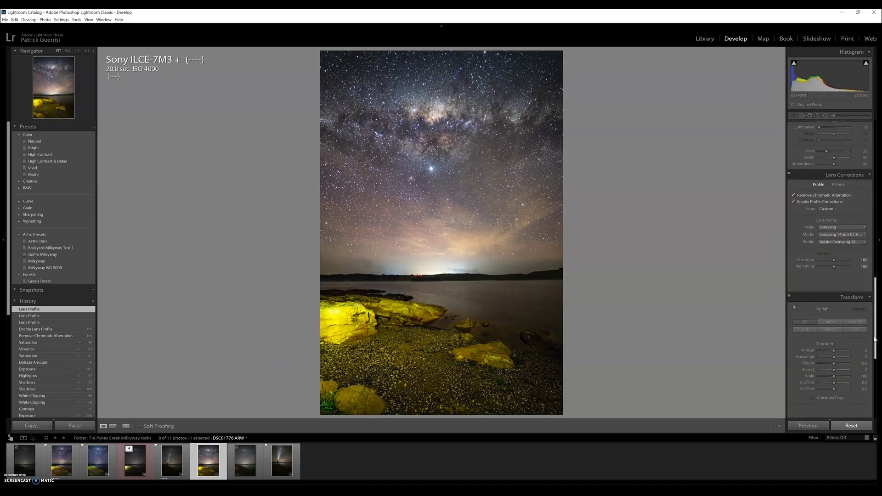
{"action": "left_click", "coordinate": [818, 116]}
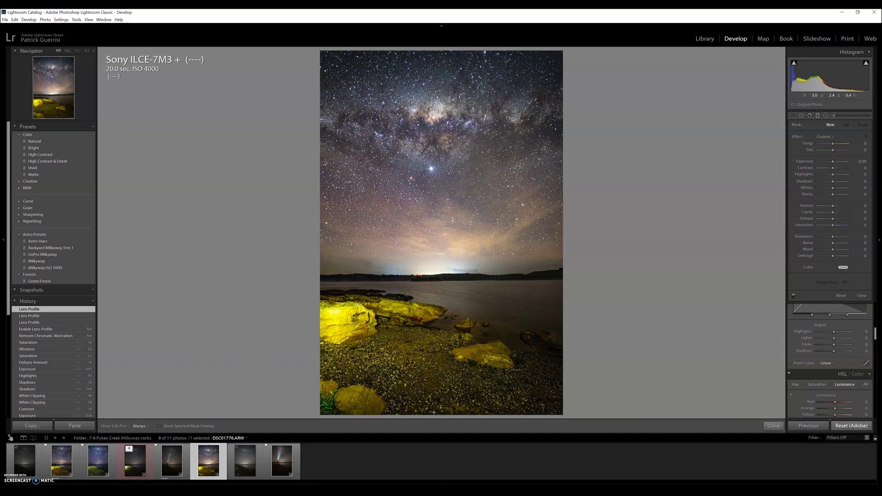
{"action": "left_click_drag", "start_coordinate": [433, 413], "coordinate": [433, 185]}
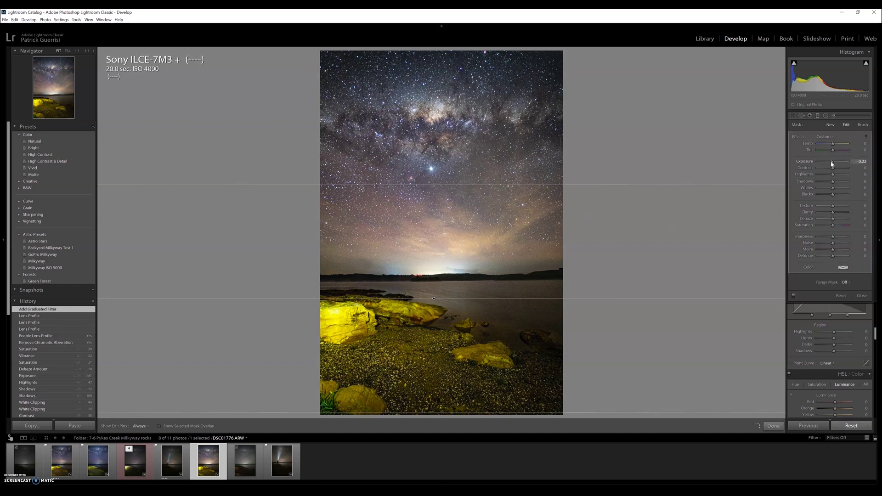
{"action": "left_click_drag", "start_coordinate": [832, 163], "coordinate": [830, 163]}
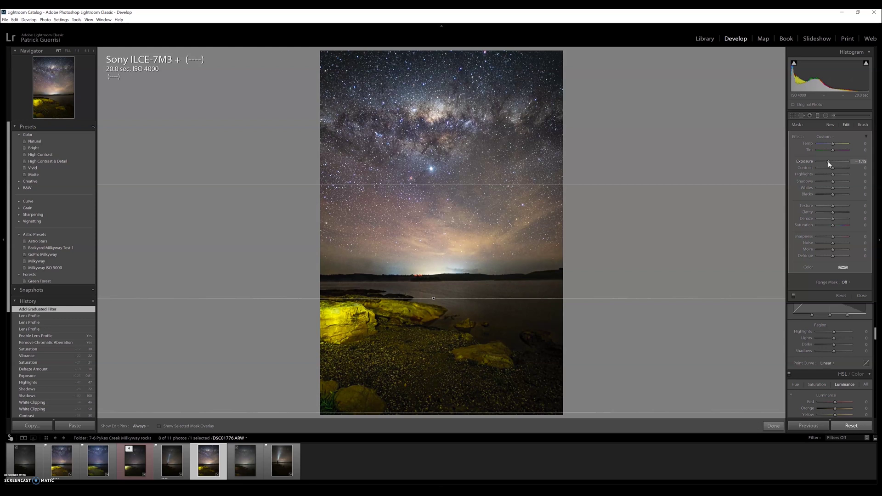
{"action": "left_click_drag", "start_coordinate": [833, 175], "coordinate": [822, 178]}
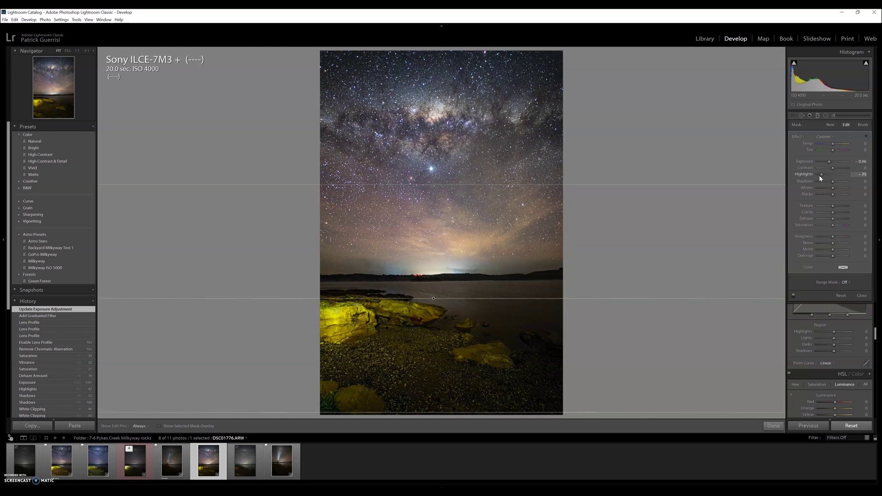
{"action": "key", "text": "h"}
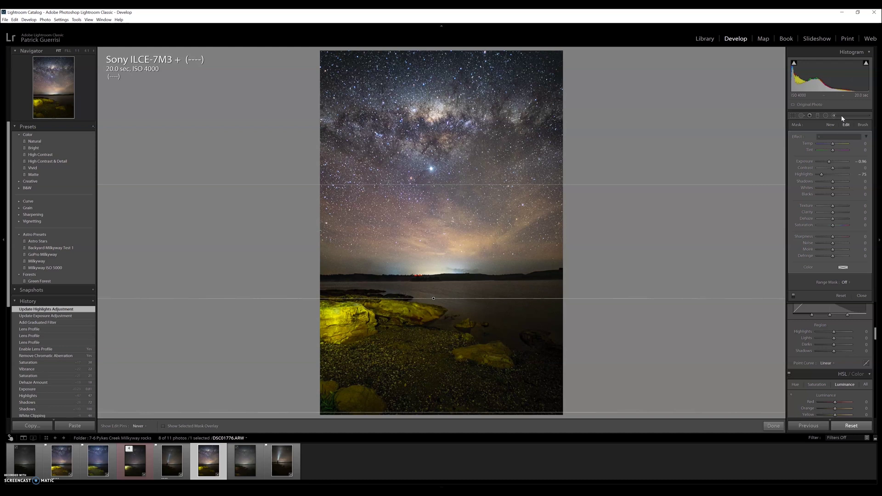
{"action": "key", "text": "k"}
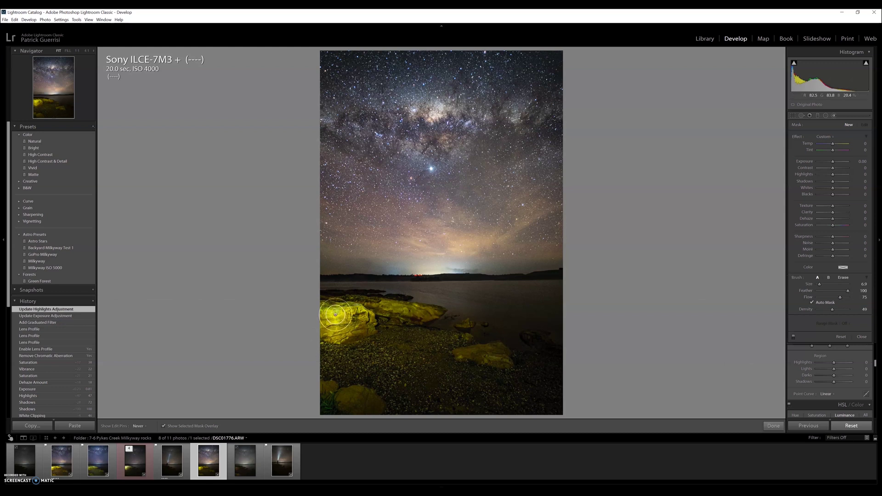
Brush over the yellow rocks and set Exposure -0.65, Highlights -58 and Saturation -16.
{"action": "mouse_move", "coordinate": [327, 323]}
{"action": "left_mouse_down"}
{"action": "mouse_move", "coordinate": [358, 335]}
{"action": "mouse_move", "coordinate": [363, 325]}
{"action": "mouse_move", "coordinate": [338, 305]}
{"action": "mouse_move", "coordinate": [374, 322]}
{"action": "mouse_move", "coordinate": [337, 303]}
{"action": "mouse_move", "coordinate": [433, 316]}
{"action": "mouse_move", "coordinate": [319, 310]}
{"action": "mouse_move", "coordinate": [363, 311]}
{"action": "mouse_move", "coordinate": [346, 328]}
{"action": "left_mouse_up"}
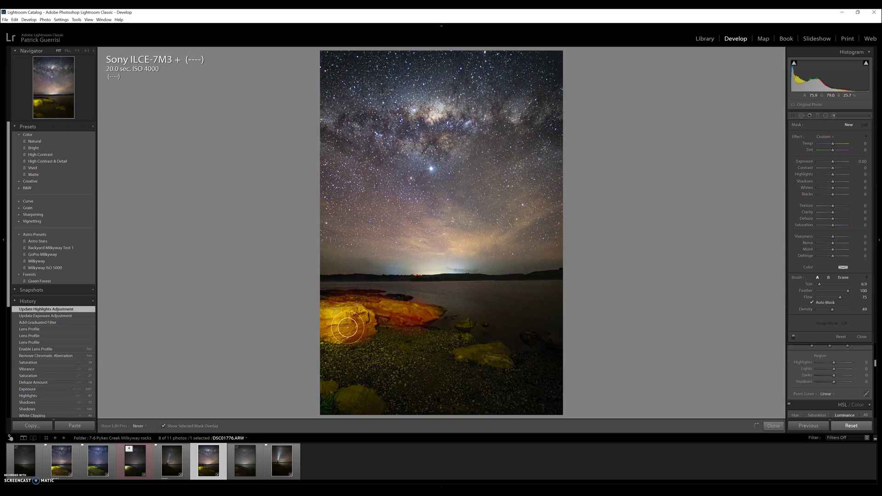
{"action": "key", "text": "o"}
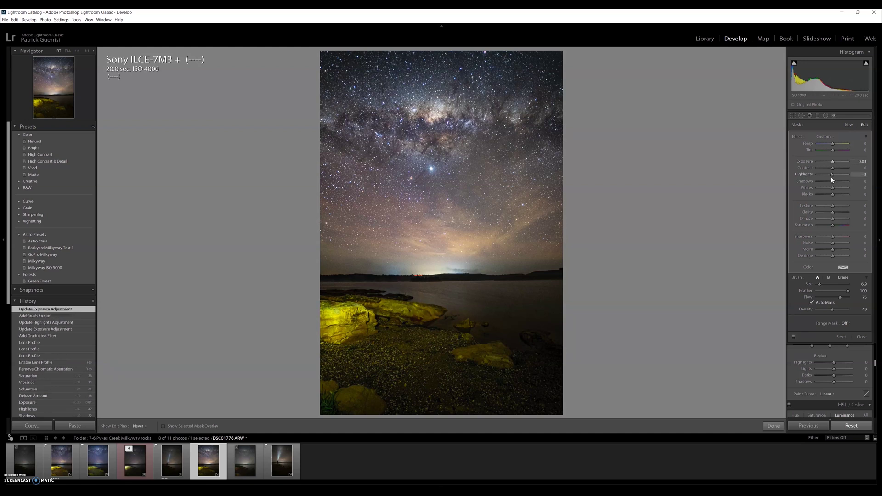
{"action": "left_click_drag", "start_coordinate": [832, 177], "coordinate": [818, 180]}
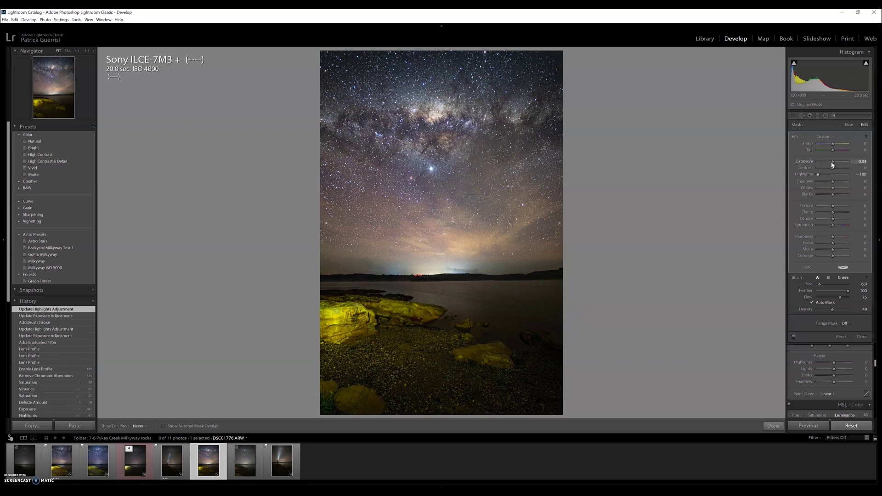
{"action": "left_click_drag", "start_coordinate": [831, 163], "coordinate": [820, 175]}
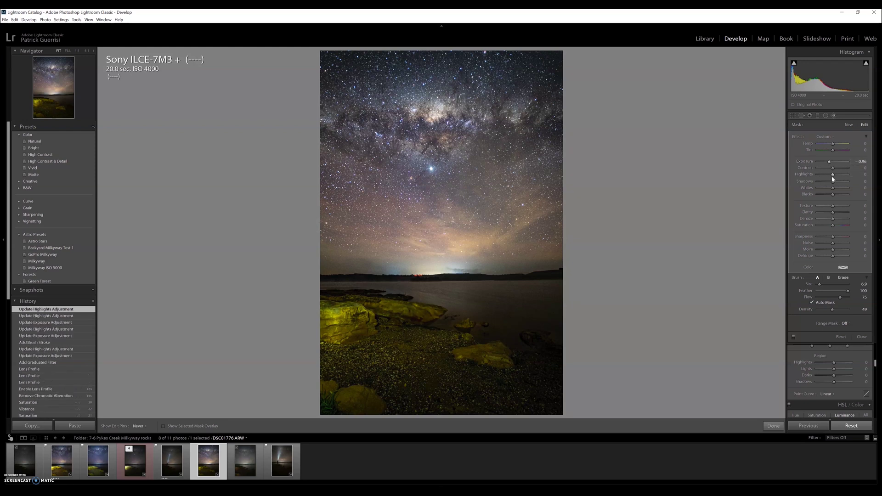
{"action": "left_click", "coordinate": [824, 175]}
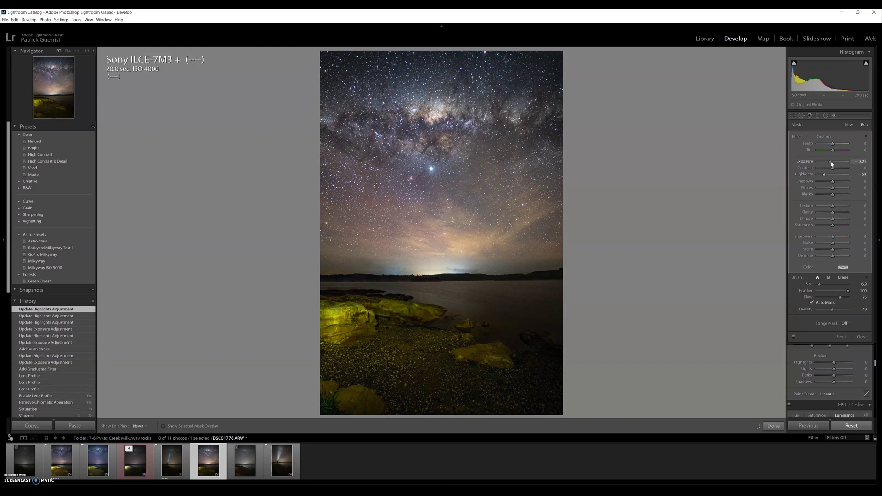
{"action": "left_click", "coordinate": [833, 226]}
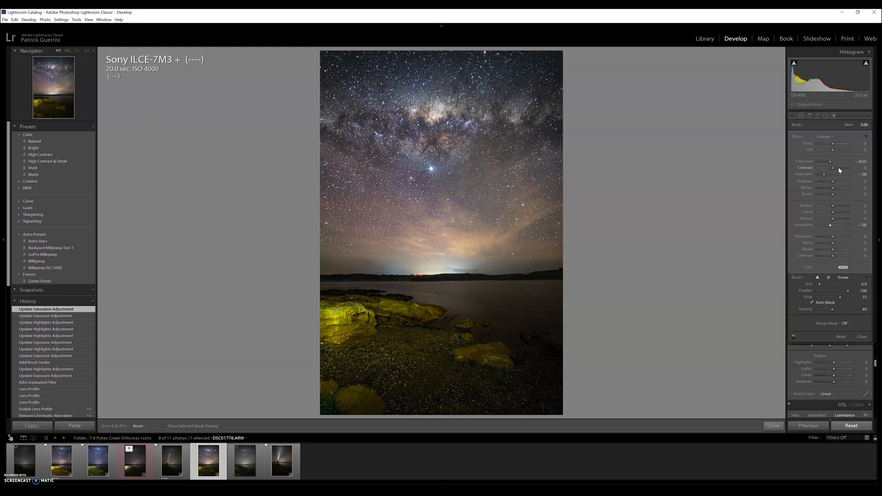
{"action": "left_click", "coordinate": [773, 426]}
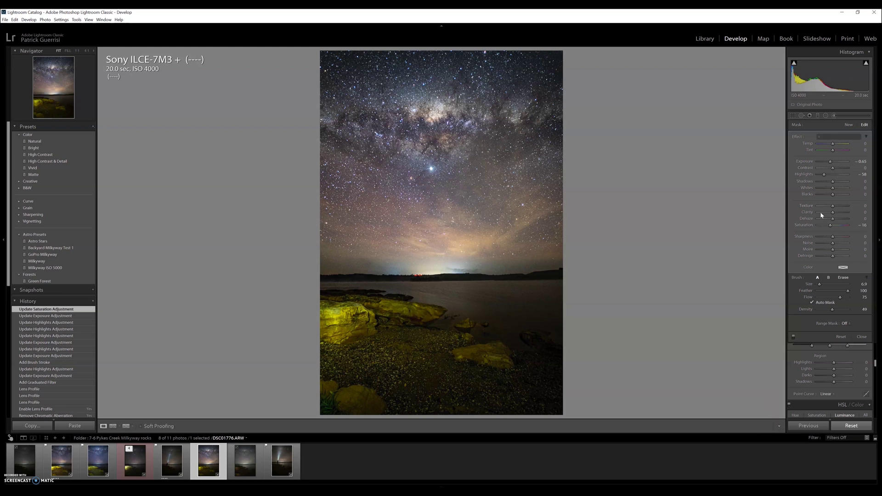
Reopen the foreground graduated filter, ease its Exposure to -0.53, and finish it.
{"action": "left_click", "coordinate": [818, 115]}
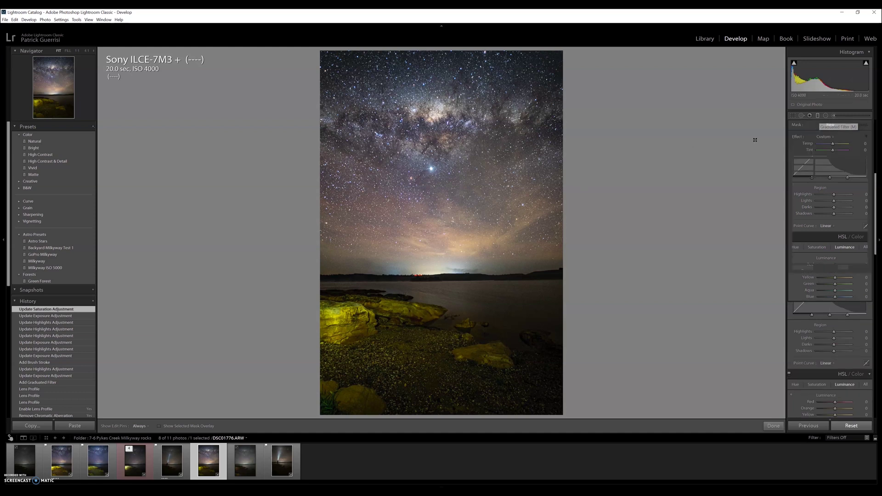
{"action": "left_click", "coordinate": [434, 299]}
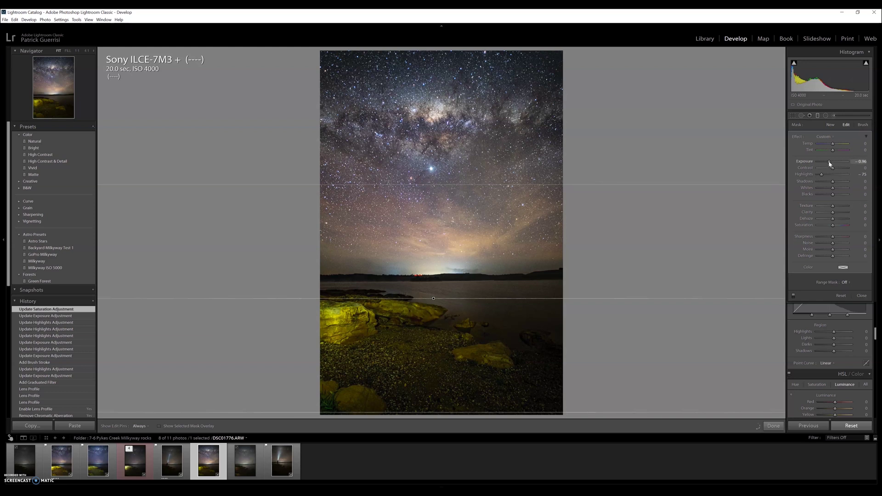
{"action": "left_click_drag", "start_coordinate": [830, 162], "coordinate": [831, 161]}
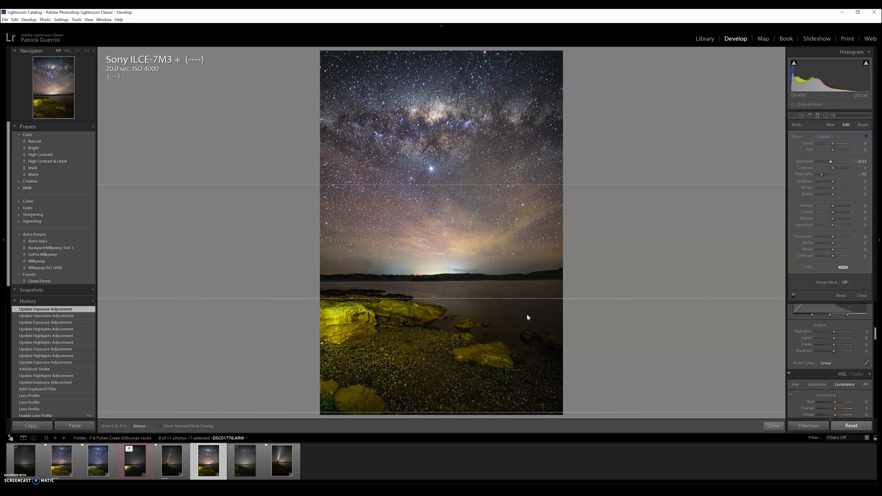
{"action": "left_click", "coordinate": [774, 427]}
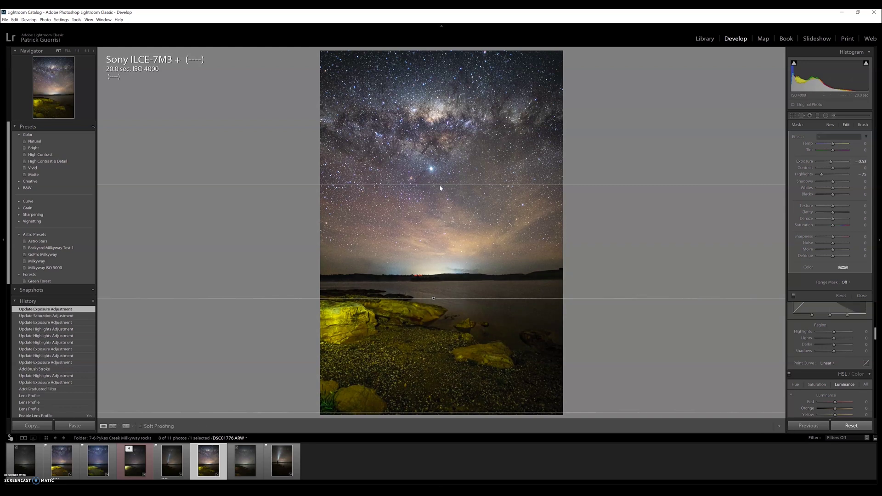
{"action": "left_click", "coordinate": [825, 116]}
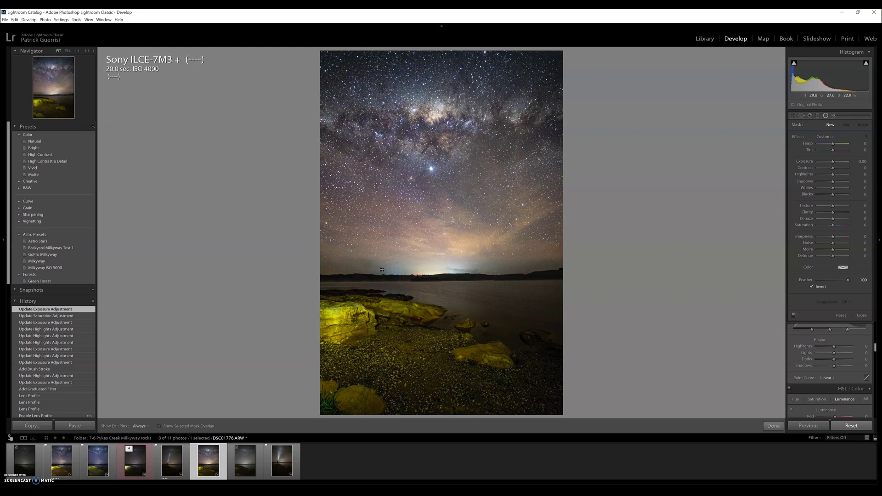
Place a radial filter over the horizon glow with Exposure -0.65, Highlights -32, Whites -40.
{"action": "mouse_move", "coordinate": [339, 261]}
{"action": "left_mouse_down"}
{"action": "mouse_move", "coordinate": [208, 248]}
{"action": "mouse_move", "coordinate": [206, 239]}
{"action": "left_mouse_up"}
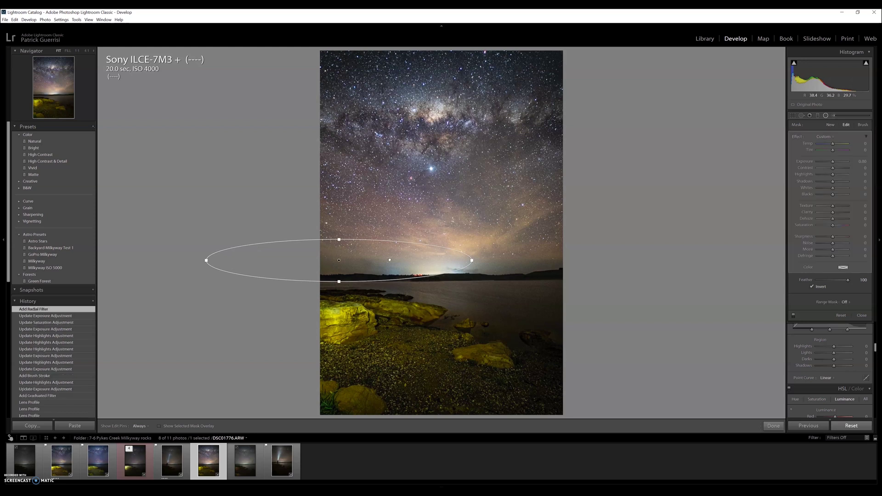
{"action": "left_click_drag", "start_coordinate": [389, 260], "coordinate": [483, 270]}
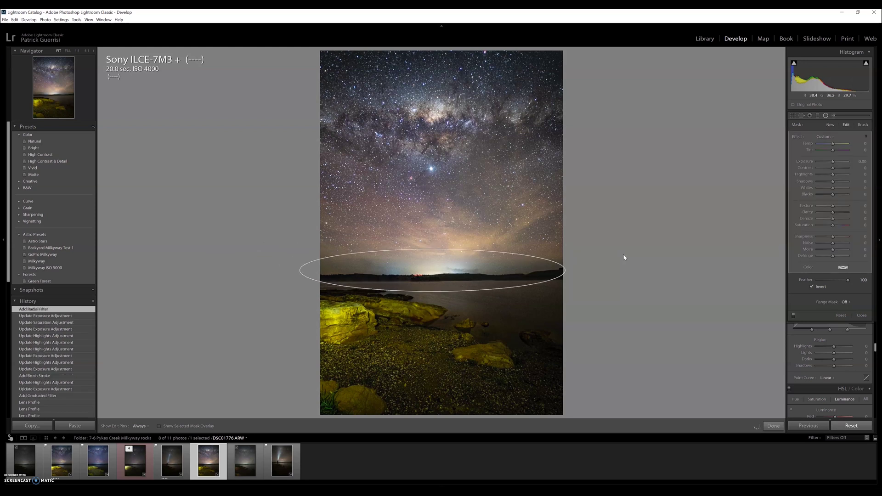
{"action": "mouse_move", "coordinate": [832, 163]}
{"action": "left_mouse_down"}
{"action": "mouse_move", "coordinate": [817, 165]}
{"action": "mouse_move", "coordinate": [831, 165]}
{"action": "left_mouse_up"}
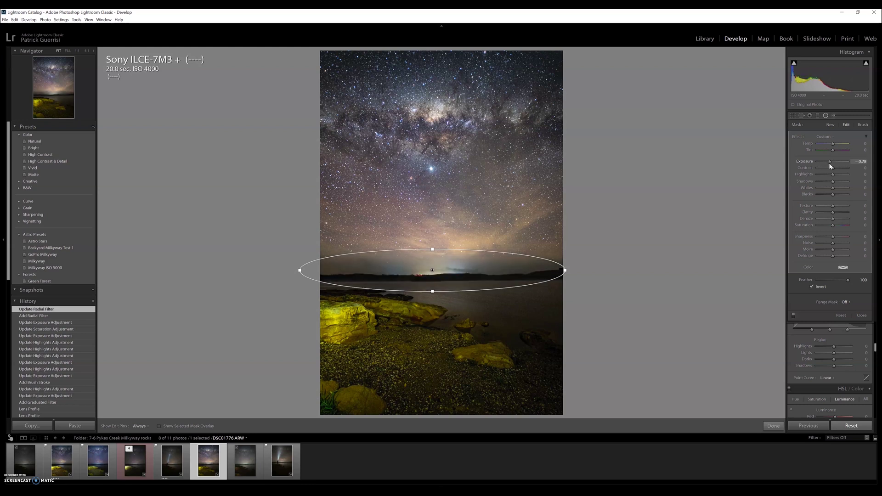
{"action": "double_click", "coordinate": [809, 163]}
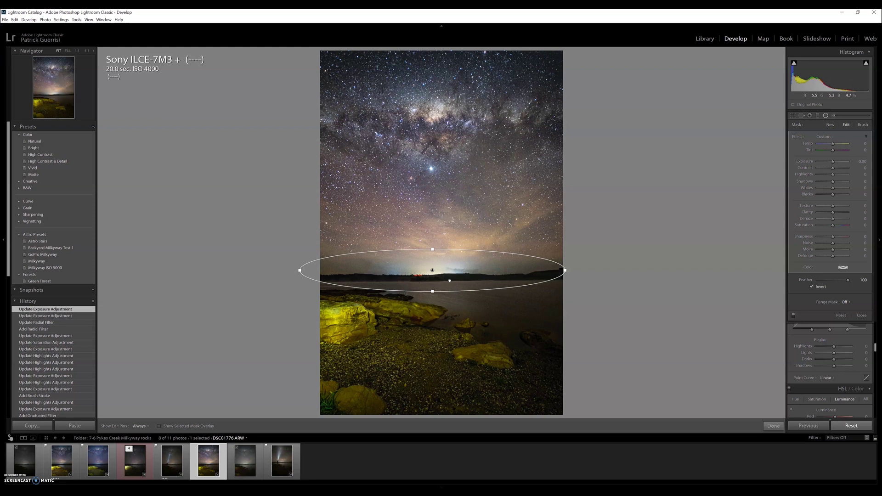
{"action": "left_click_drag", "start_coordinate": [450, 280], "coordinate": [450, 280]}
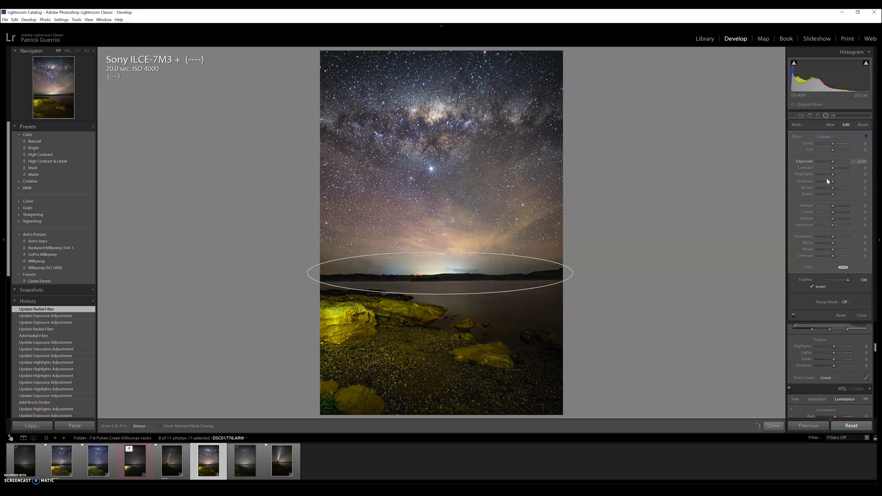
{"action": "left_click_drag", "start_coordinate": [835, 164], "coordinate": [831, 163]}
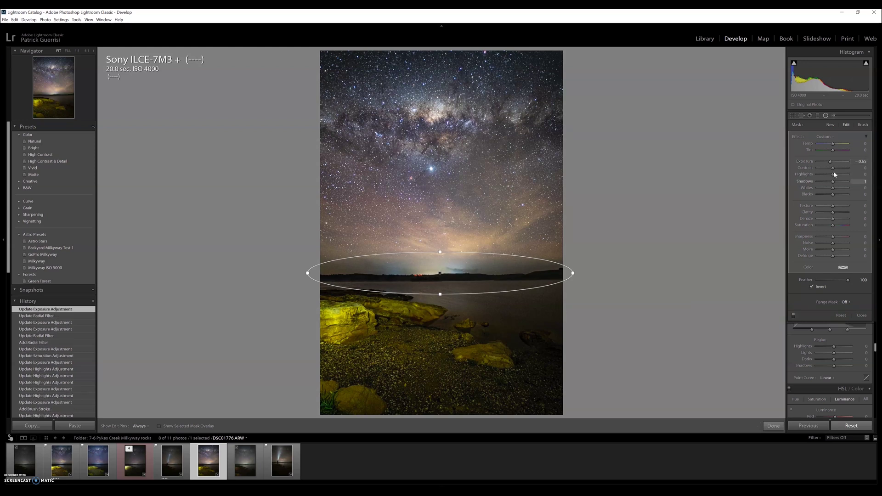
{"action": "left_click_drag", "start_coordinate": [833, 176], "coordinate": [823, 180]}
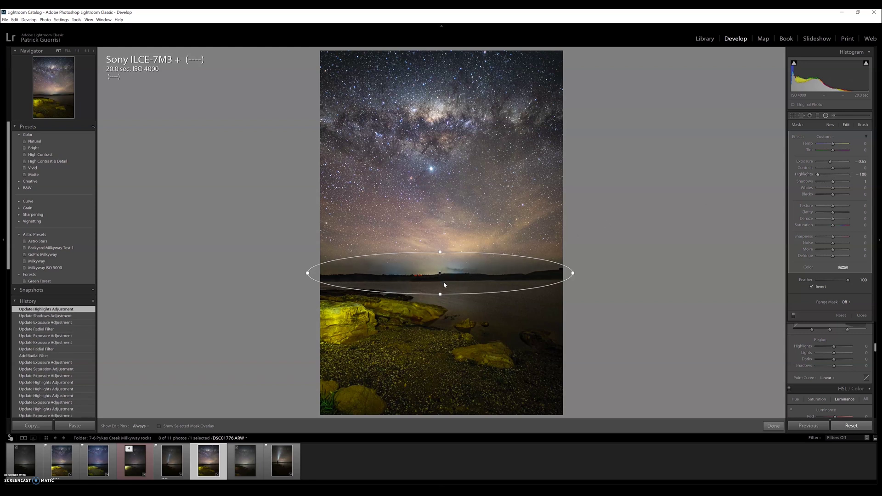
{"action": "mouse_move", "coordinate": [444, 285]}
{"action": "left_mouse_down"}
{"action": "mouse_move", "coordinate": [447, 293]}
{"action": "mouse_move", "coordinate": [443, 265]}
{"action": "mouse_move", "coordinate": [442, 274]}
{"action": "left_mouse_up"}
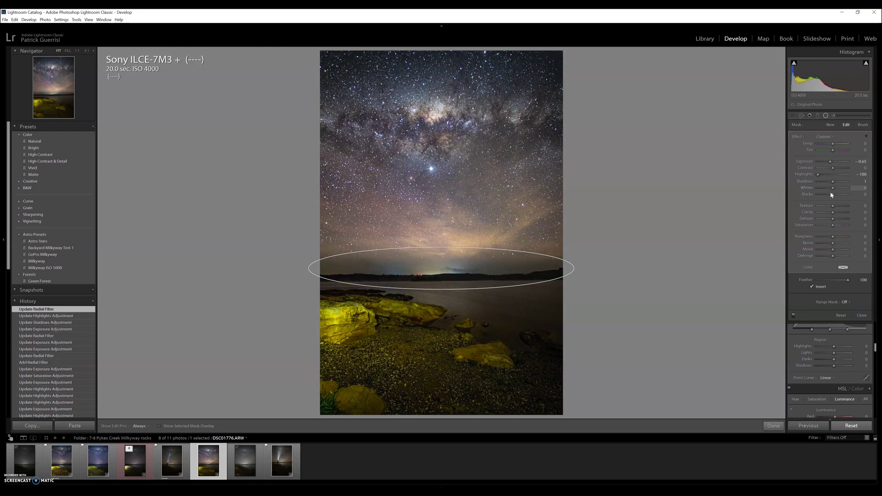
{"action": "left_click_drag", "start_coordinate": [833, 193], "coordinate": [829, 174]}
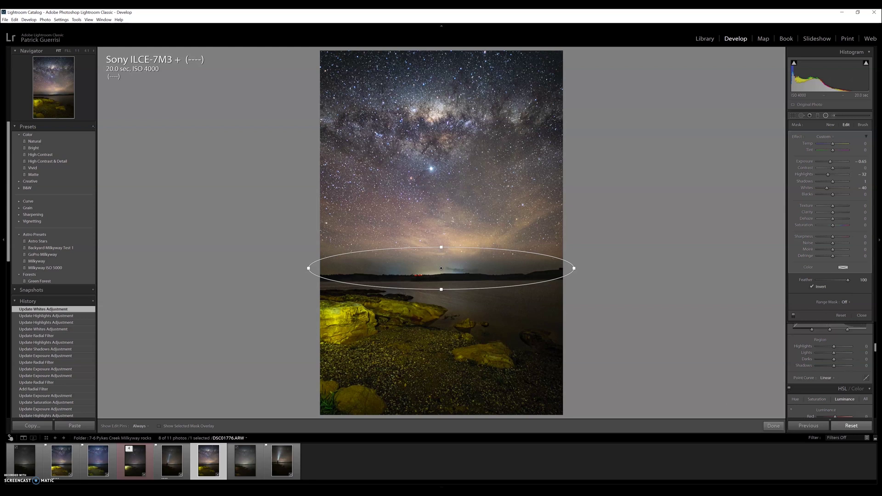
{"action": "left_click", "coordinate": [774, 426]}
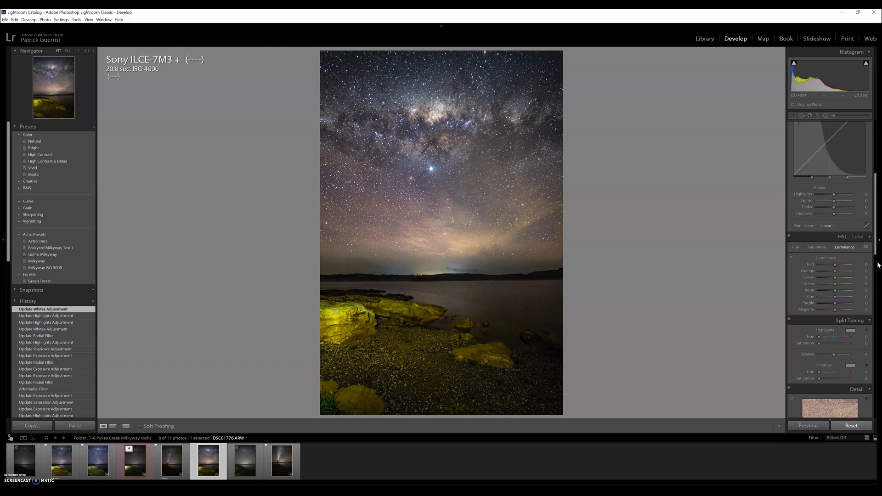
Target the Detail preview on a bright star and raise Sharpening Amount from 40 to 55.
{"action": "left_click_drag", "start_coordinate": [876, 231], "coordinate": [868, 275]}
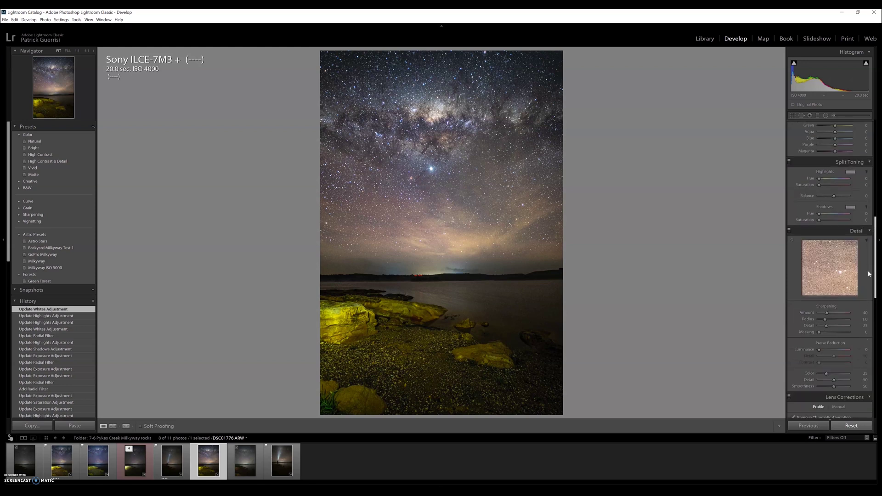
{"action": "left_click", "coordinate": [791, 240]}
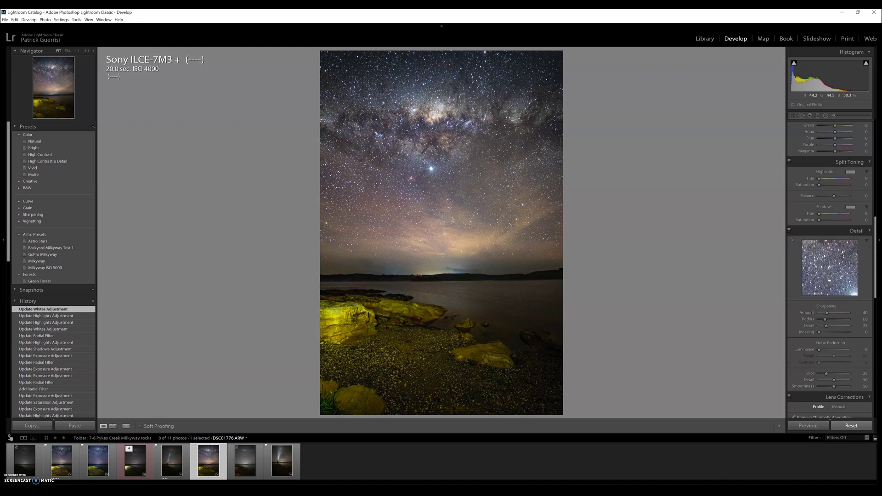
{"action": "left_click", "coordinate": [432, 169]}
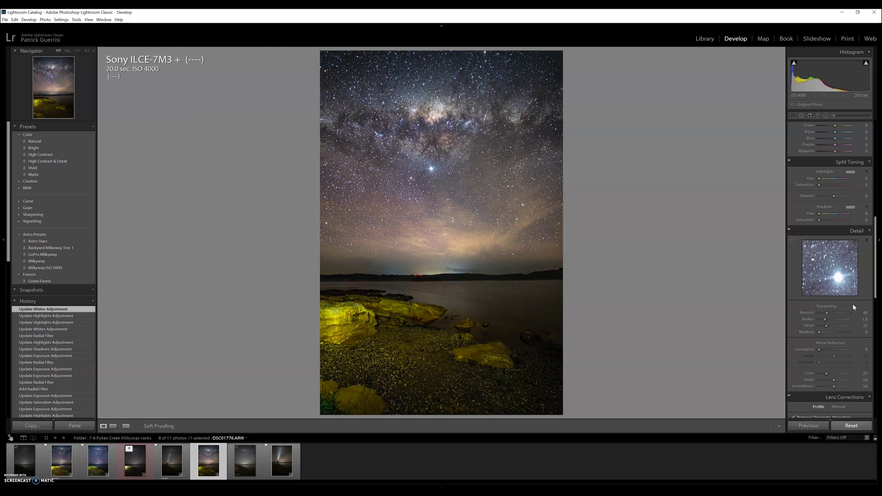
{"action": "left_click_drag", "start_coordinate": [829, 315], "coordinate": [832, 315]}
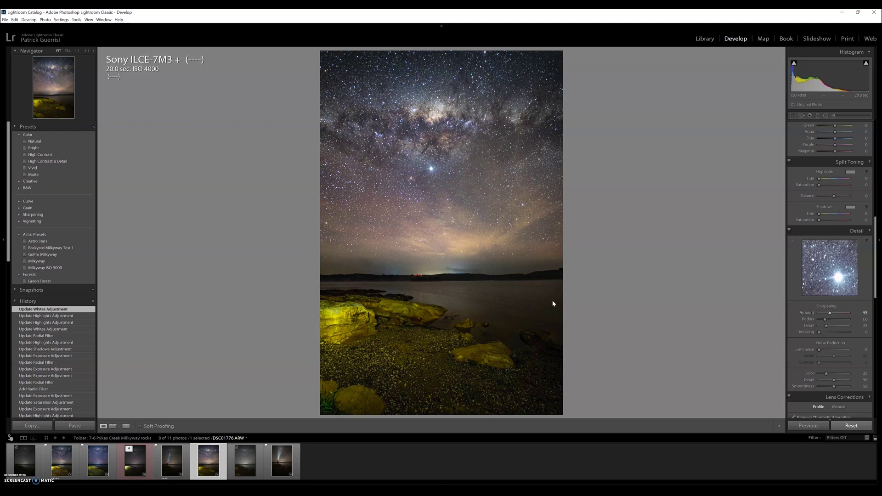
{"action": "left_click", "coordinate": [476, 291]}
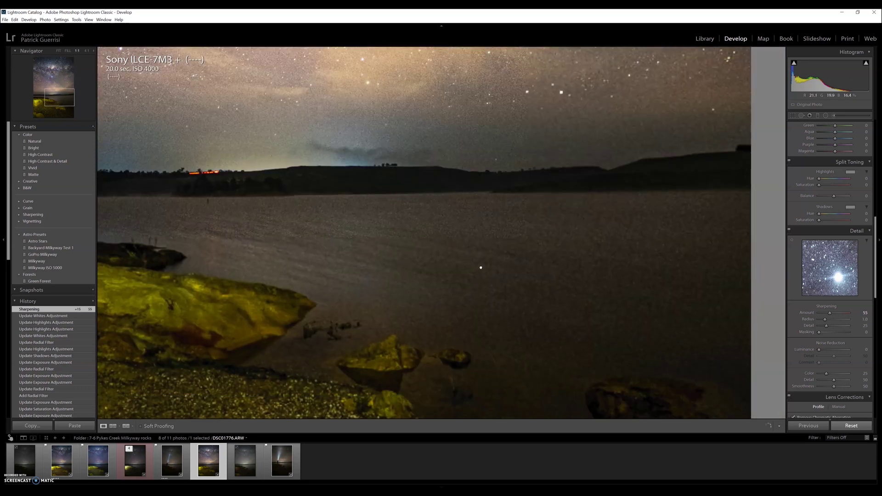
Check lake noise at 1:1, set Luminance noise reduction to 20, and apply Upright Level.
{"action": "left_click_drag", "start_coordinate": [480, 267], "coordinate": [447, 280]}
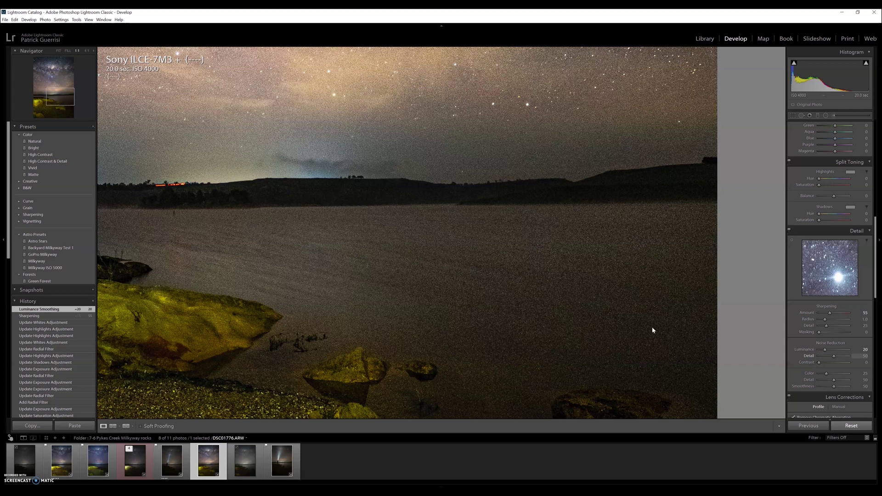
{"action": "left_click", "coordinate": [585, 299]}
{"action": "scroll", "coordinate": [801, 377], "scroll_direction": "down", "scroll_amount": 5}
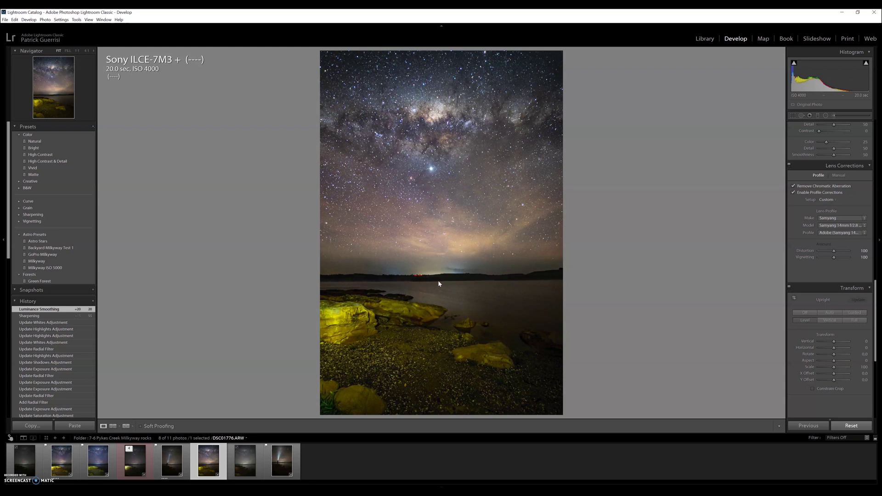
{"action": "key", "text": "ctrl+shift+l"}
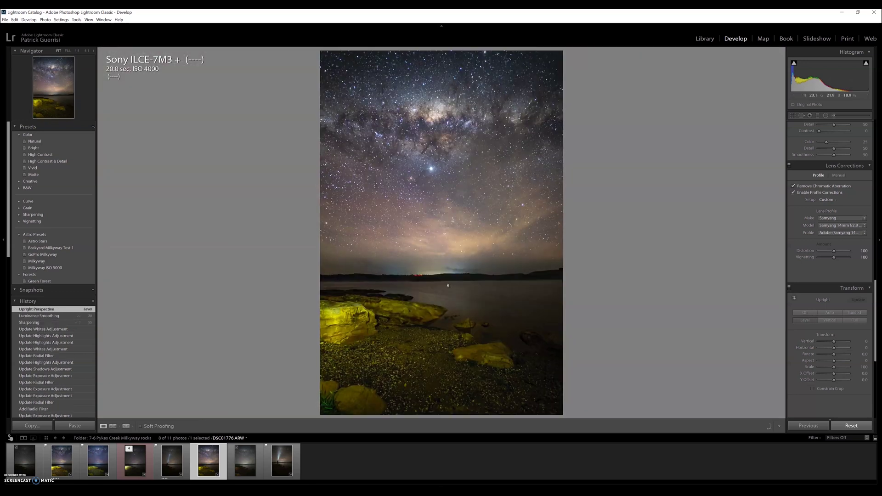
{"action": "left_click", "coordinate": [447, 285]}
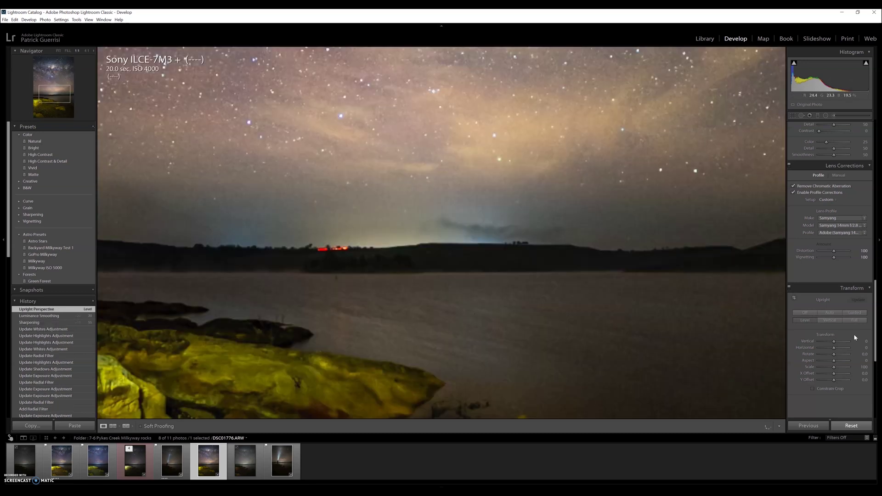
{"action": "left_click_drag", "start_coordinate": [835, 357], "coordinate": [835, 357]}
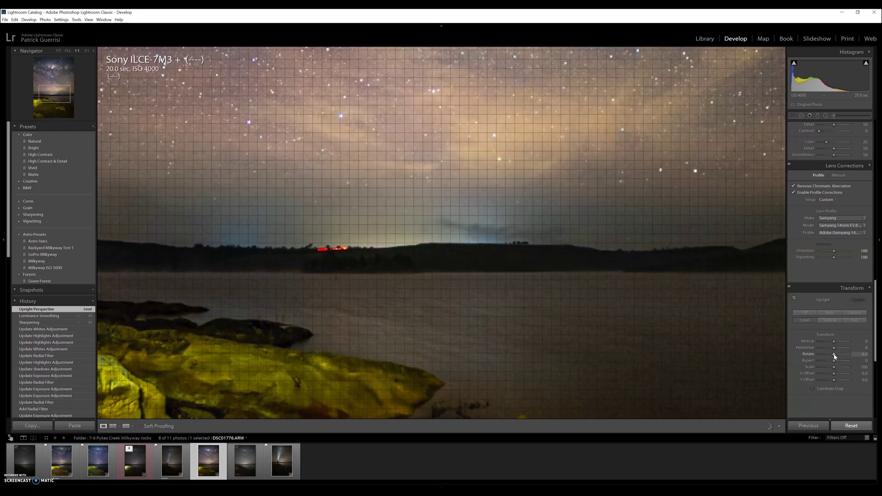
{"action": "left_click_drag", "start_coordinate": [835, 357], "coordinate": [835, 357]}
{"action": "key", "text": "z"}
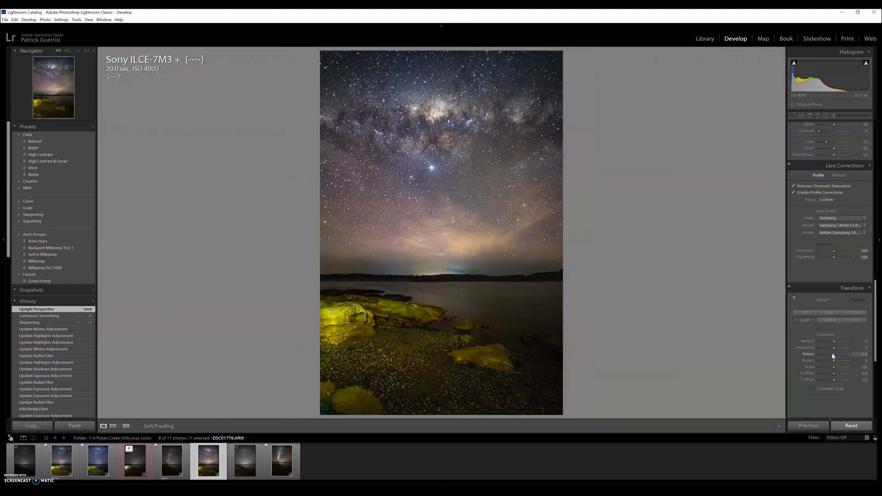
{"action": "left_click_drag", "start_coordinate": [833, 356], "coordinate": [834, 356]}
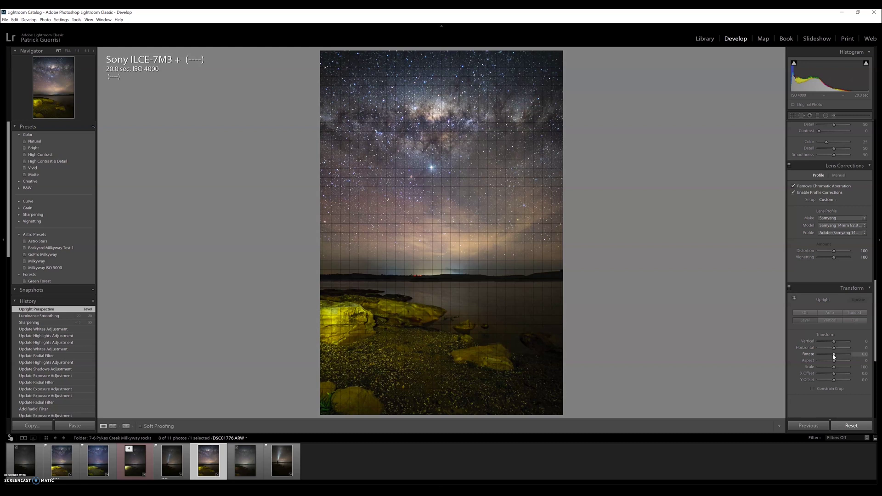
{"action": "left_click_drag", "start_coordinate": [834, 356], "coordinate": [834, 356]}
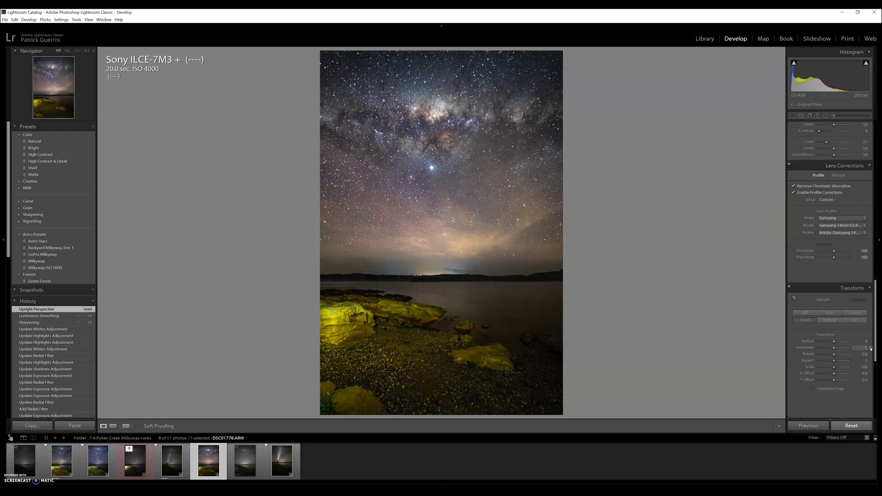
{"action": "left_click_drag", "start_coordinate": [877, 298], "coordinate": [869, 352]}
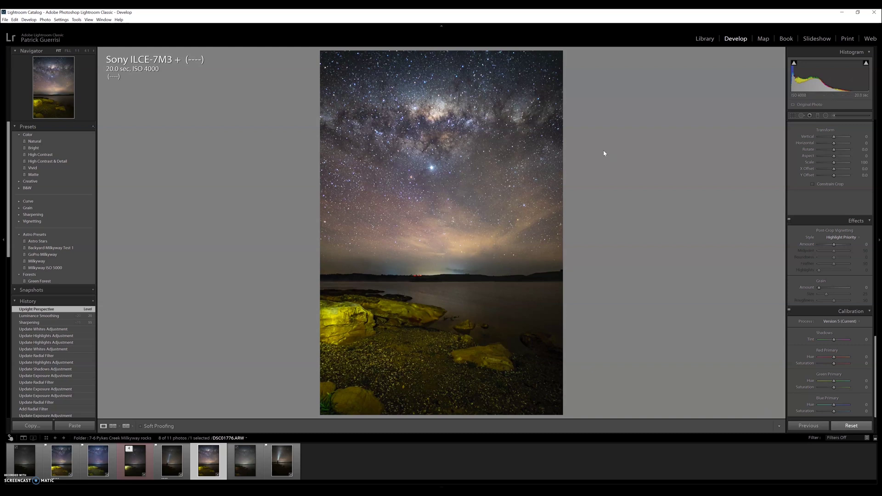
{"action": "left_click", "coordinate": [878, 362]}
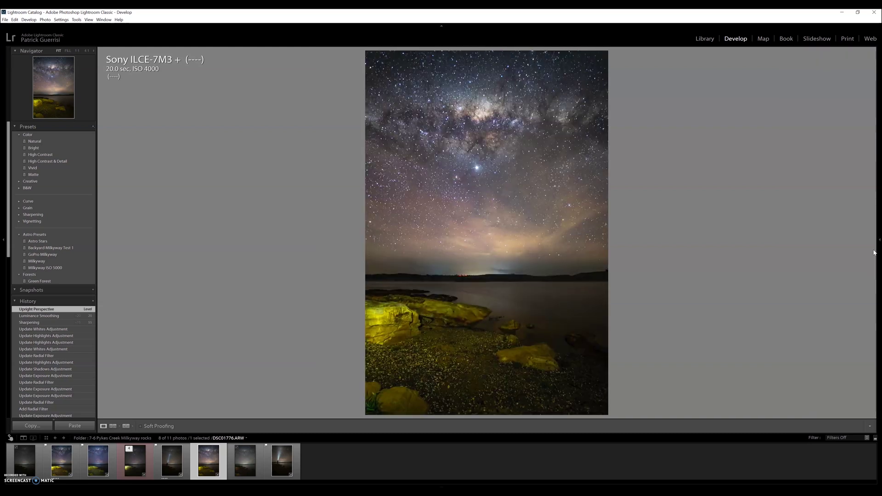
{"action": "mouse_move", "coordinate": [879, 244]}
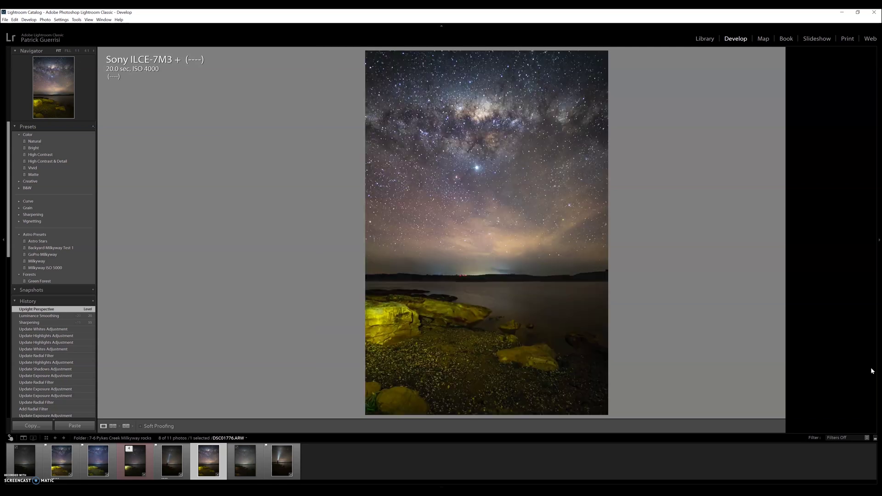
{"action": "left_click", "coordinate": [877, 371]}
{"action": "left_click_drag", "start_coordinate": [875, 372], "coordinate": [879, 153]}
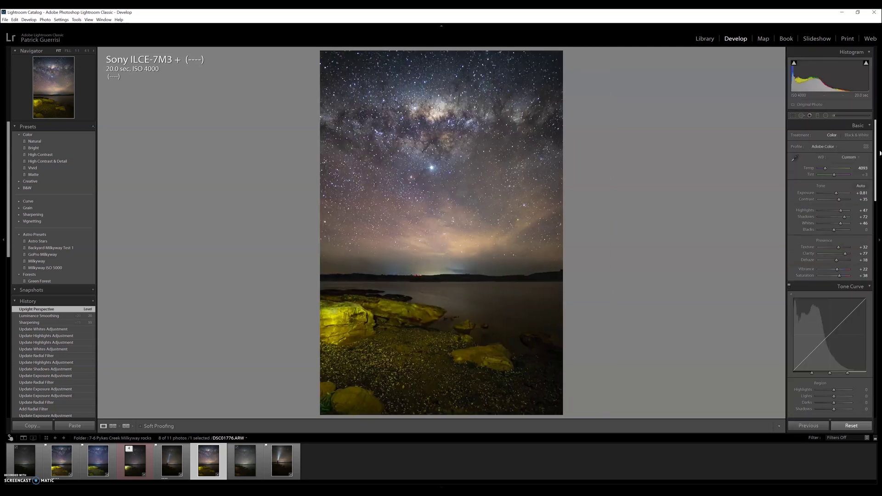
{"action": "left_click", "coordinate": [849, 117]}
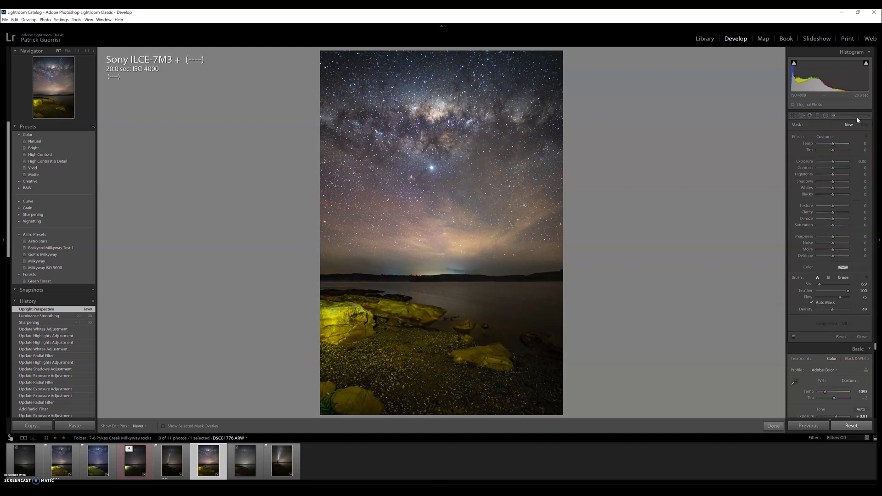
{"action": "left_click", "coordinate": [774, 426]}
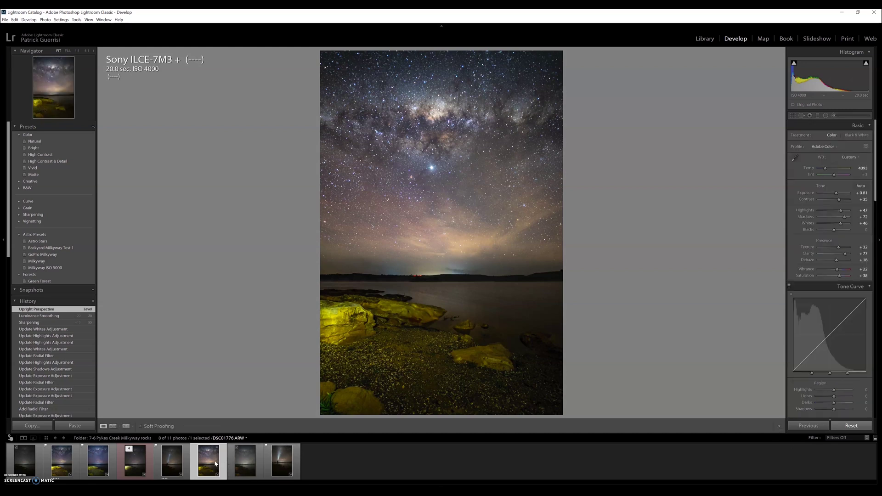
{"action": "left_click", "coordinate": [281, 471]}
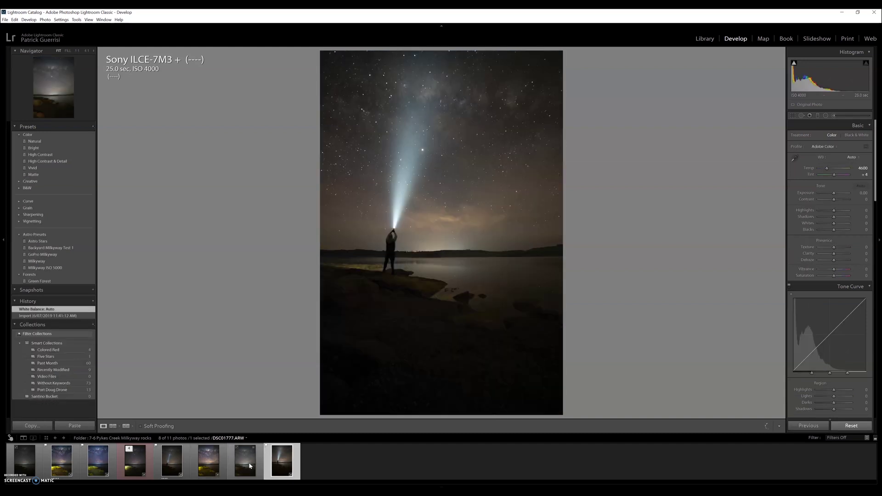
Sync all the Milky Way photo's settings onto the last flashlight self-portrait, then reset that portrait.
{"action": "key", "text": "Left"}
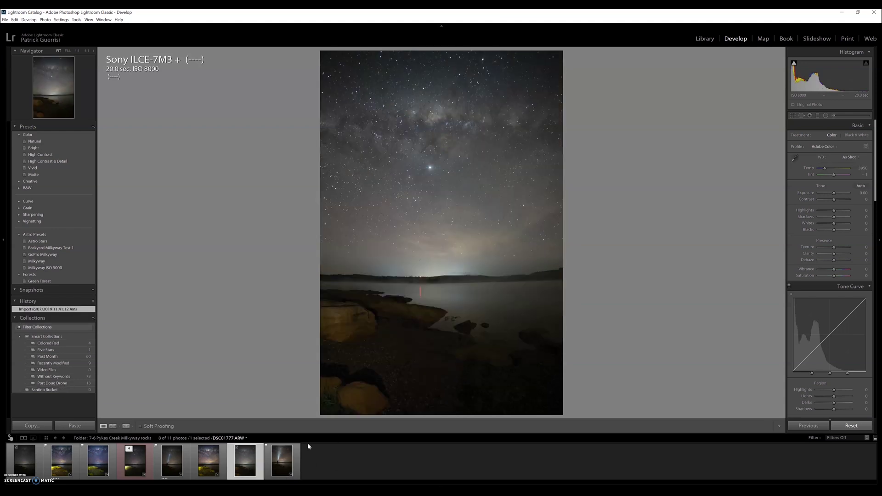
{"action": "key", "text": "Left"}
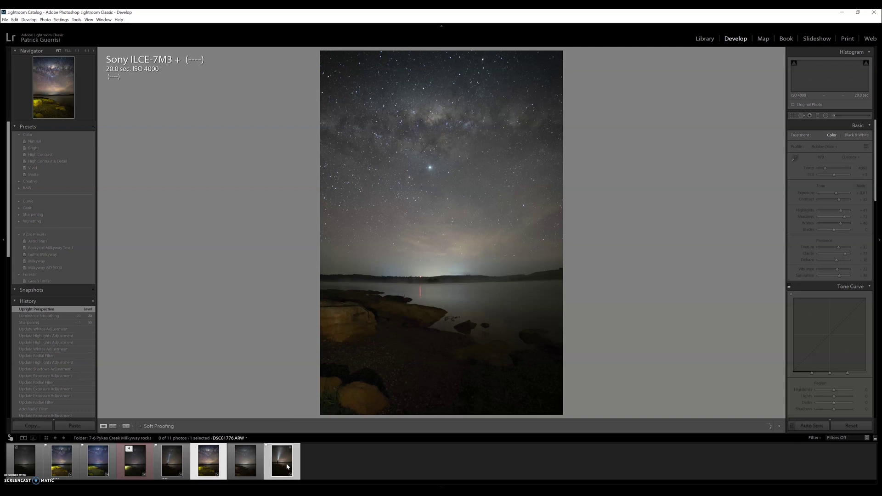
{"action": "left_click", "coordinate": [288, 467], "text": "ctrl"}
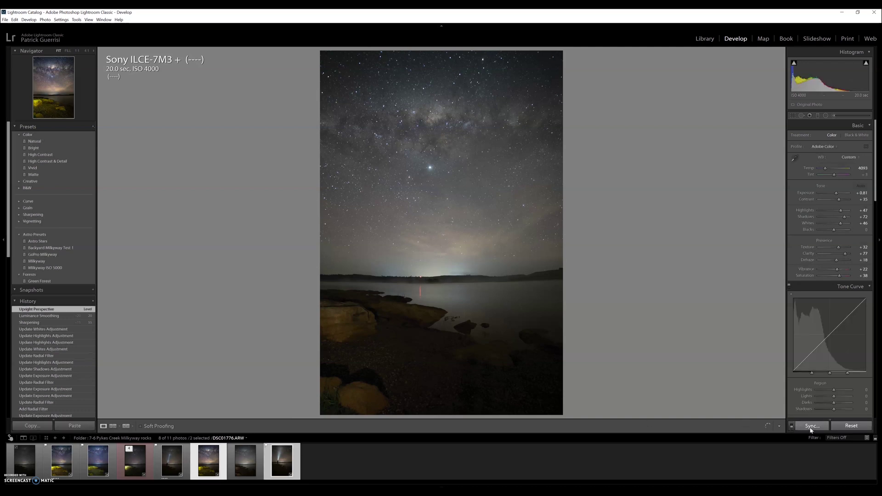
{"action": "left_click", "coordinate": [811, 427]}
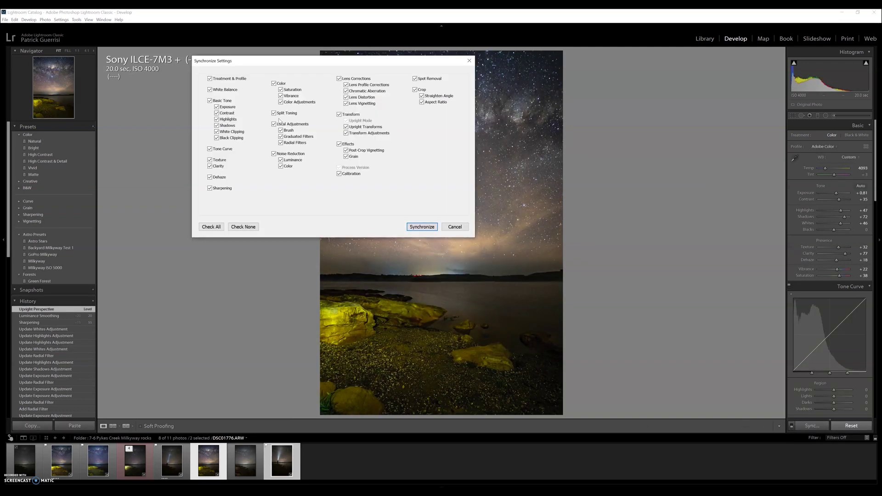
{"action": "left_click", "coordinate": [421, 228]}
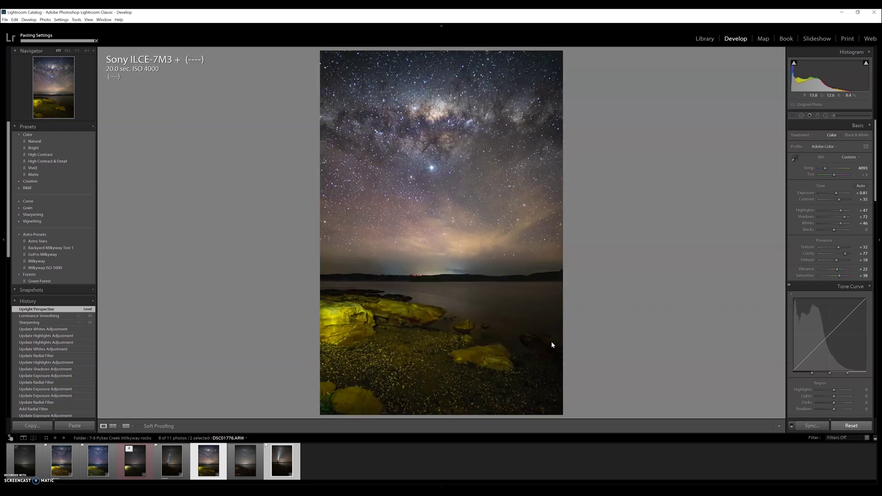
{"action": "left_click", "coordinate": [282, 463]}
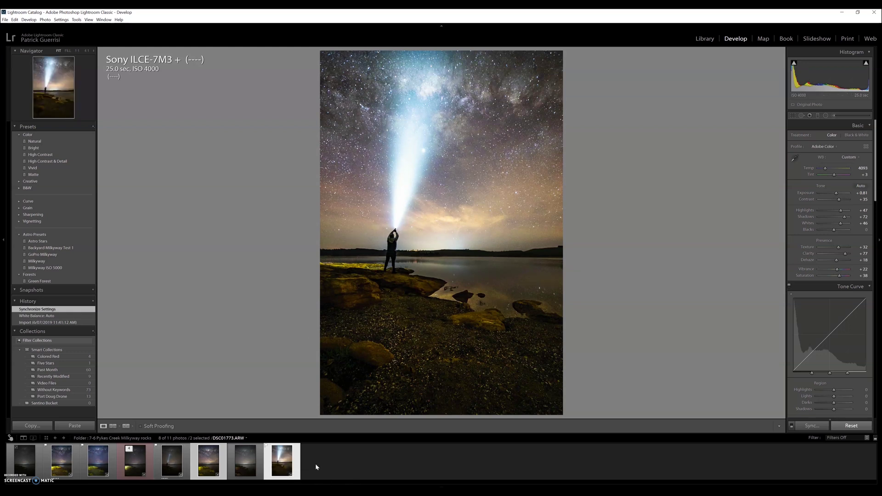
{"action": "left_click", "coordinate": [852, 425]}
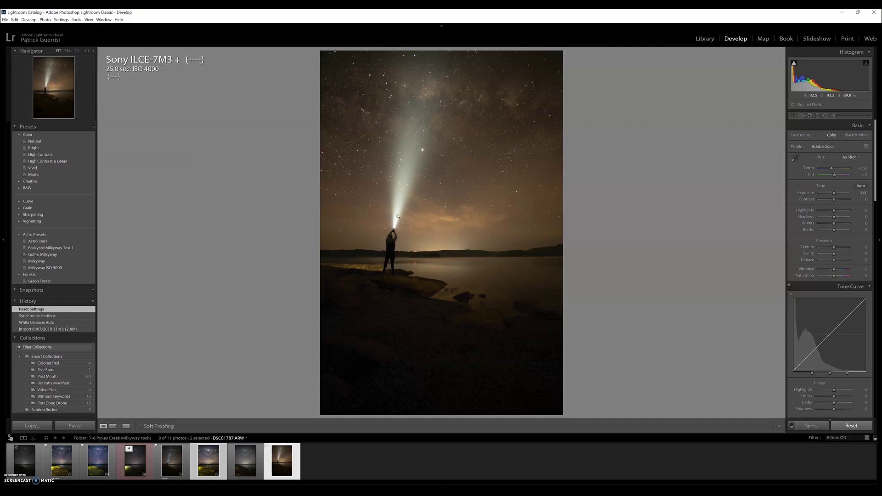
Sync the Milky Way edits (Temp 4093, Exposure +0.81, Shadows +72, Clarity +77) onto flashlight portrait DSC01773.
{"action": "left_click", "coordinate": [168, 467]}
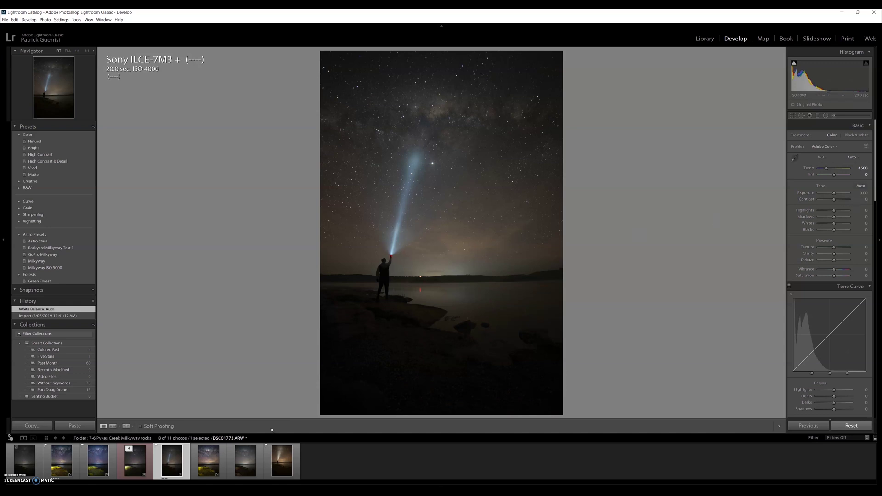
{"action": "left_click", "coordinate": [204, 468]}
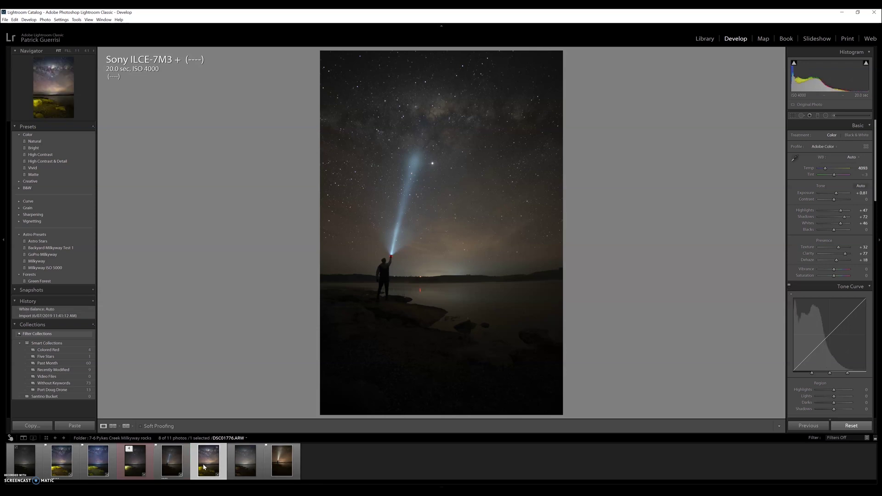
{"action": "left_click", "coordinate": [177, 465], "text": "ctrl"}
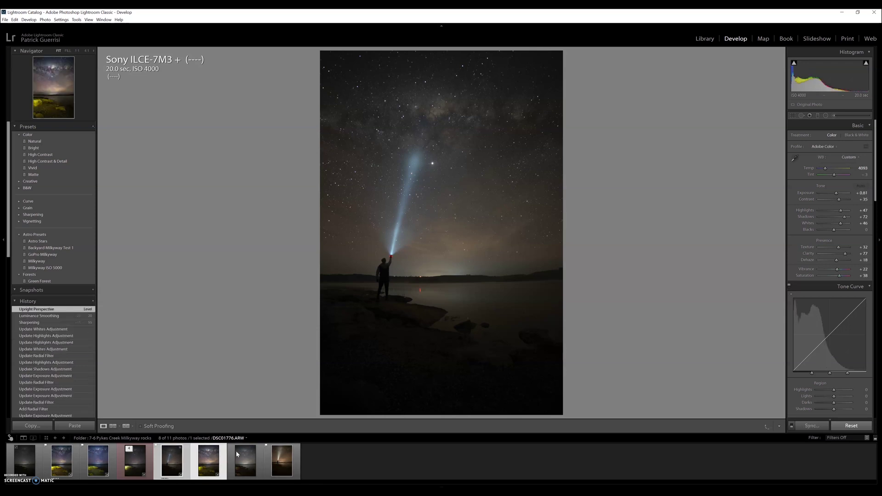
{"action": "left_click", "coordinate": [812, 426]}
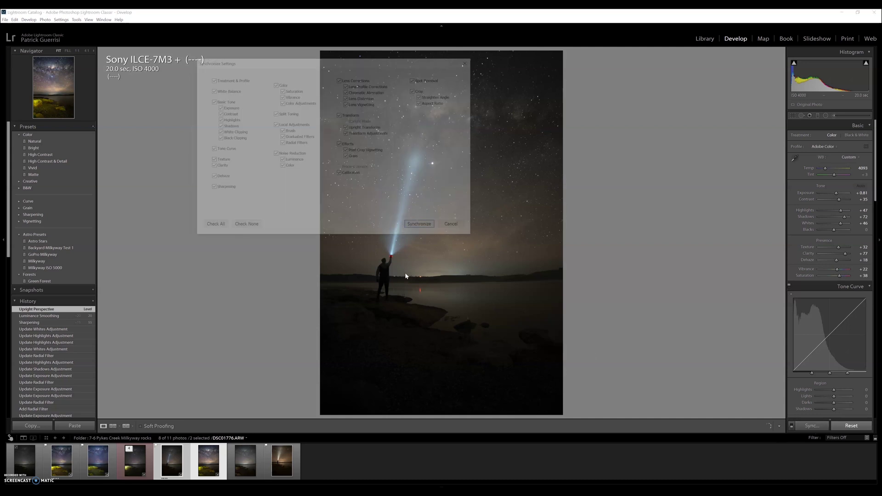
{"action": "left_click", "coordinate": [417, 227]}
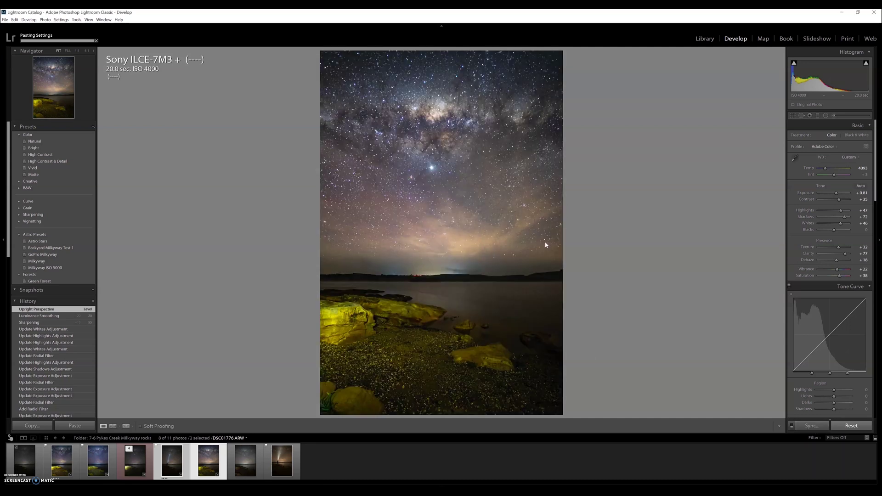
{"action": "left_click", "coordinate": [176, 454]}
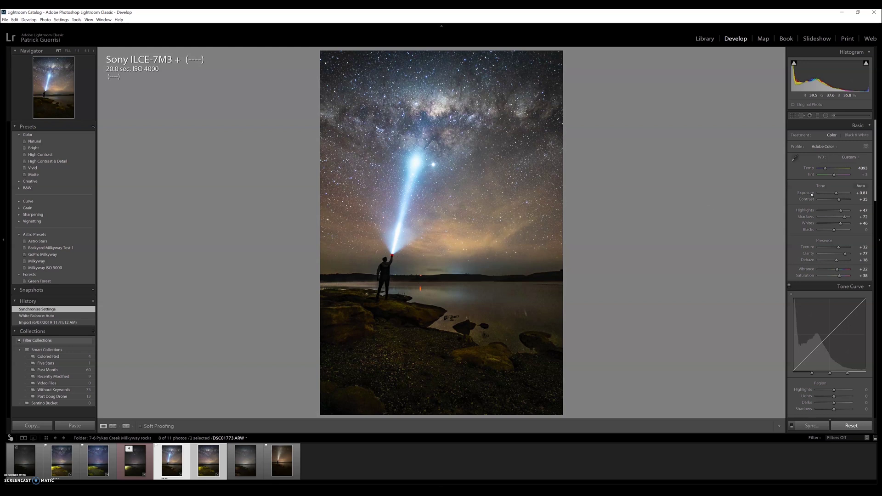
Paint an Adjustment Brush stroke along the flashlight beam (Feather 100, Flow 75, Auto Mask on).
{"action": "key", "text": "k"}
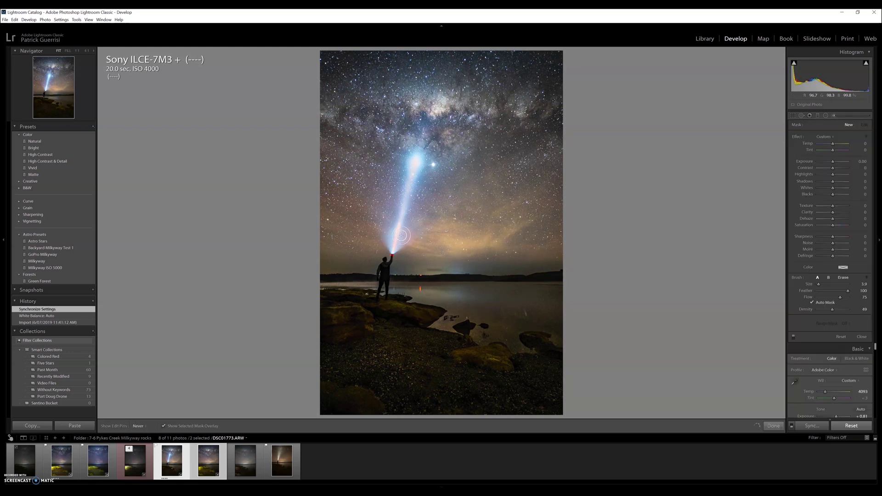
{"action": "left_click_drag", "start_coordinate": [409, 163], "coordinate": [413, 166]}
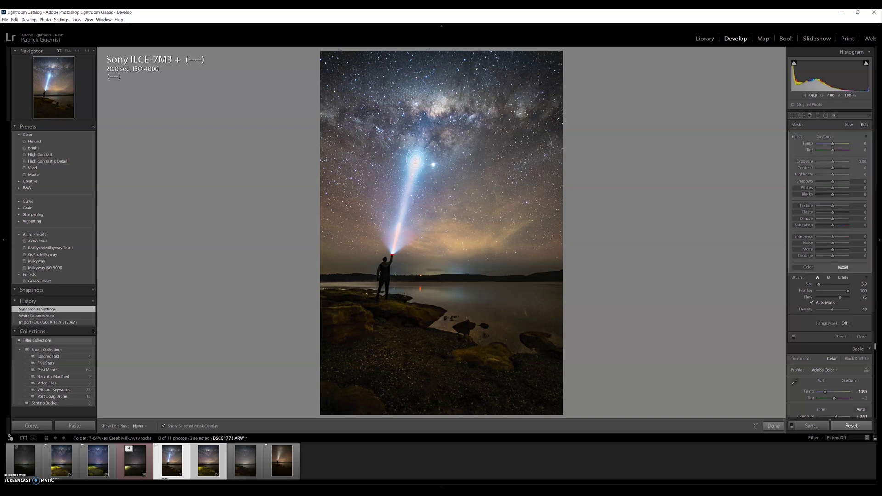